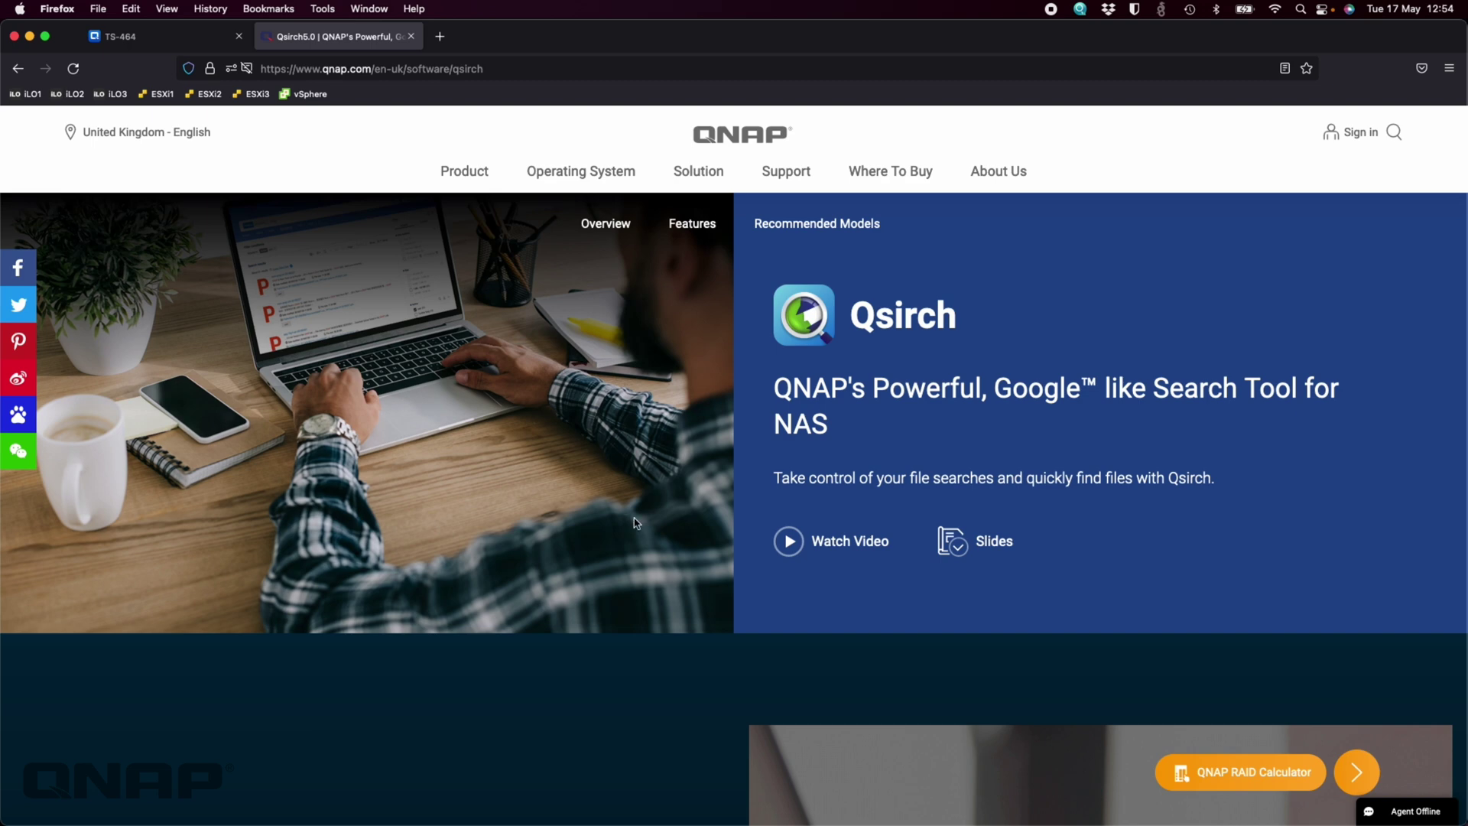
# Read the Qsirch product page down to Get Qsirch now, then switch to the TS-464 tab
pyautogui.scroll(-5, 729, 495)
pyautogui.scroll(-15, 729, 496)
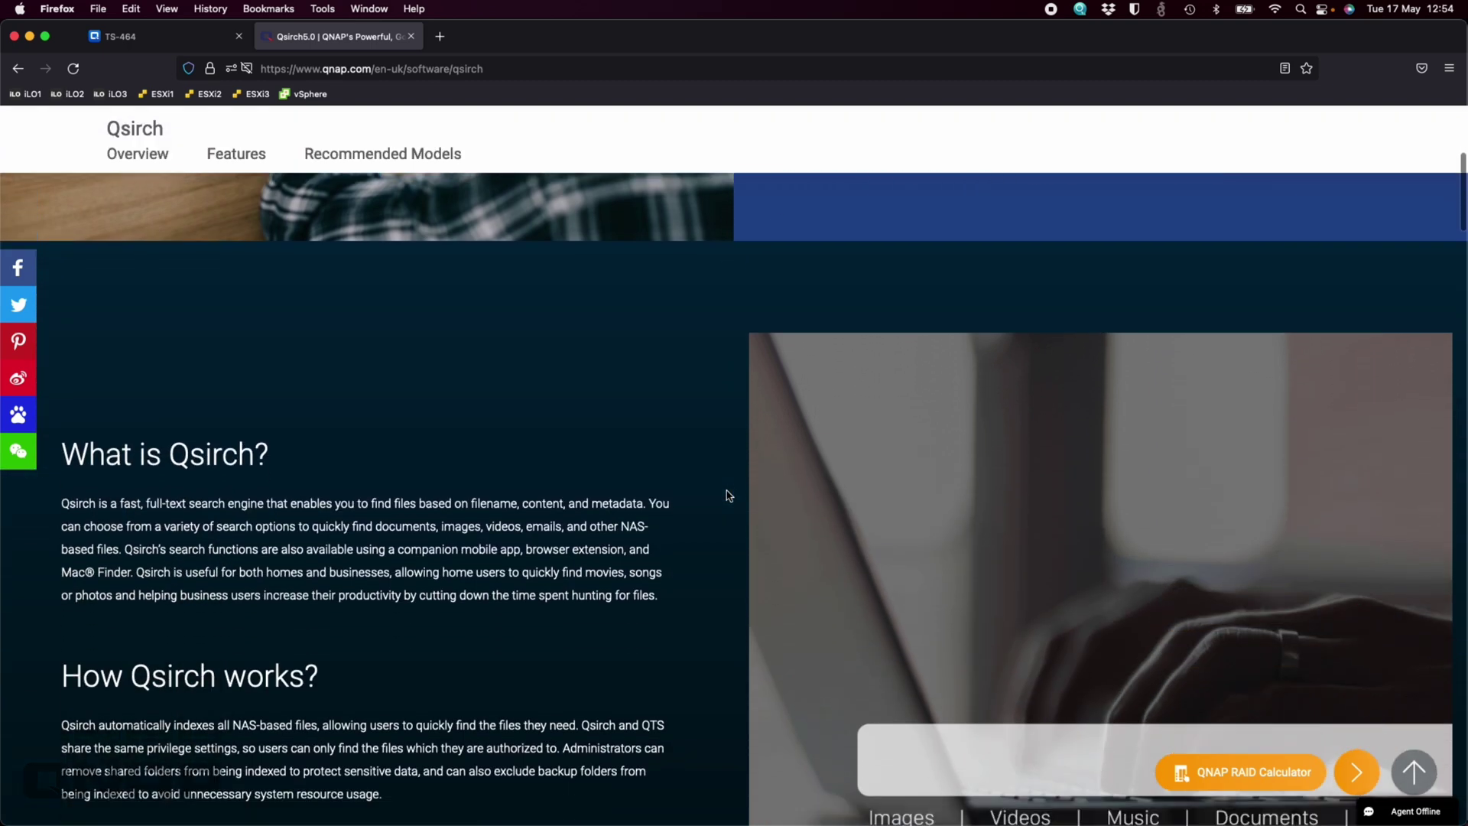
pyautogui.scroll(-10, 729, 495)
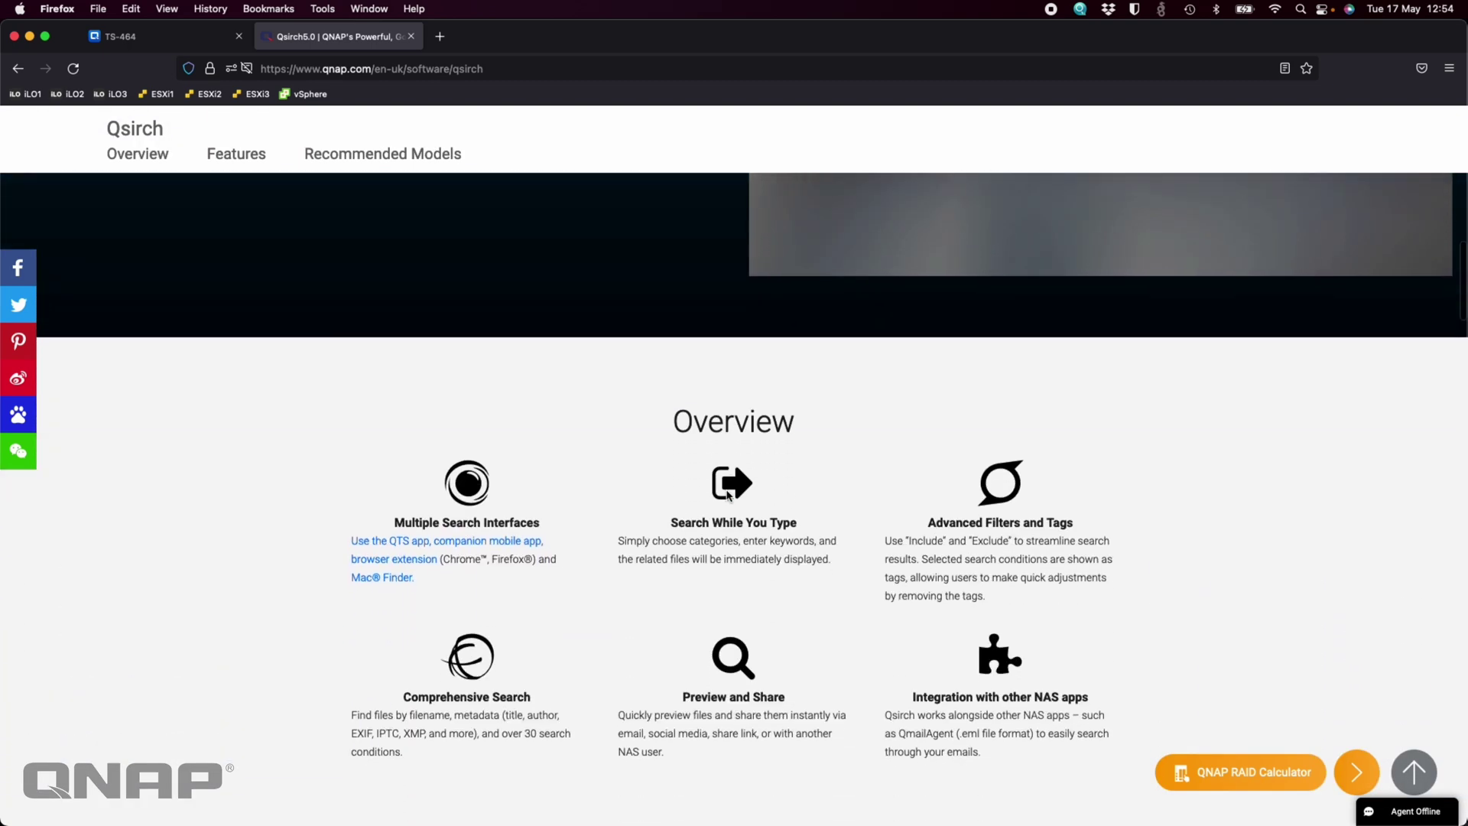
pyautogui.scroll(-18, 729, 495)
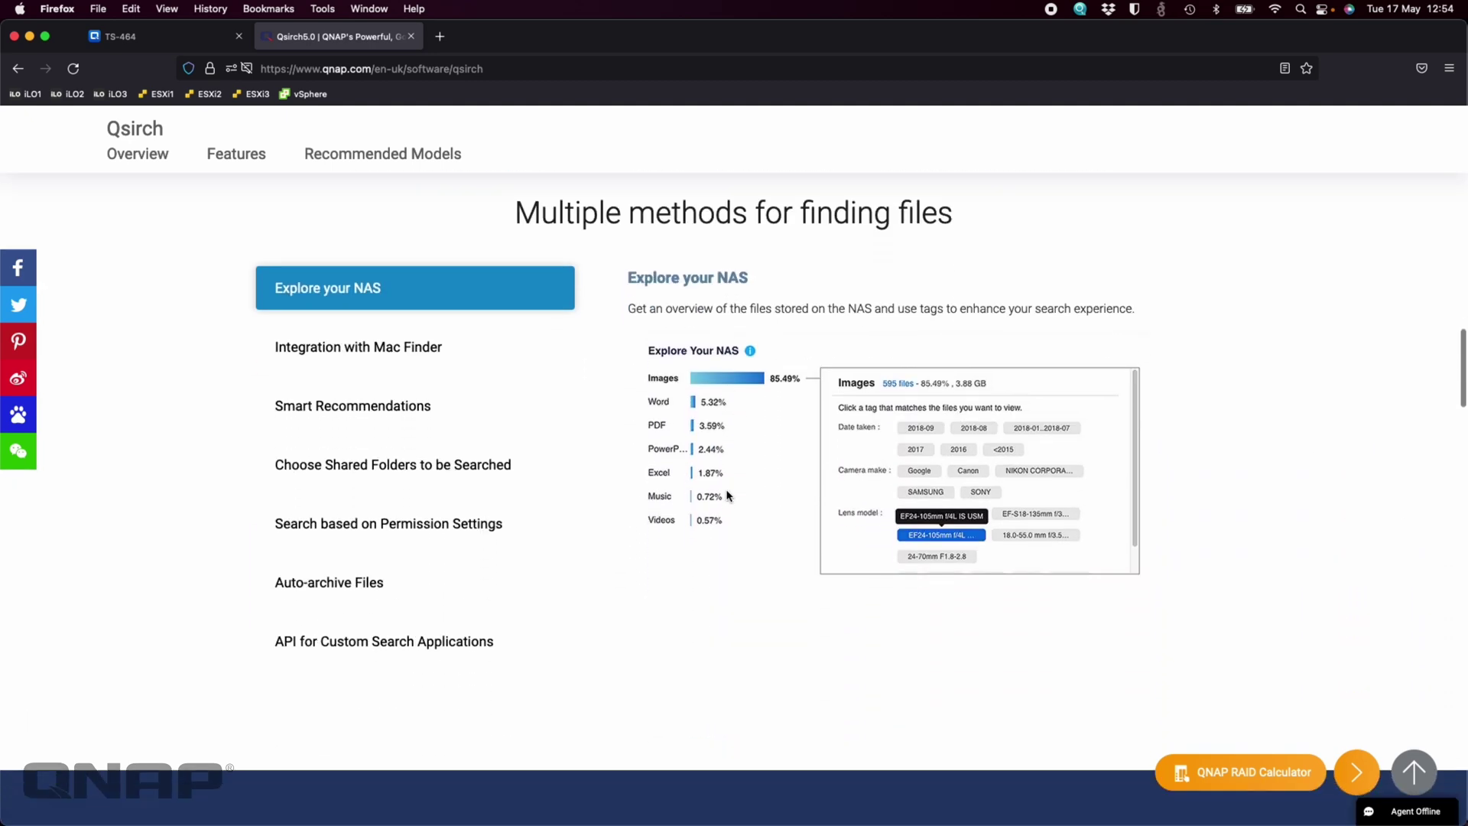
pyautogui.scroll(-9, 727, 496)
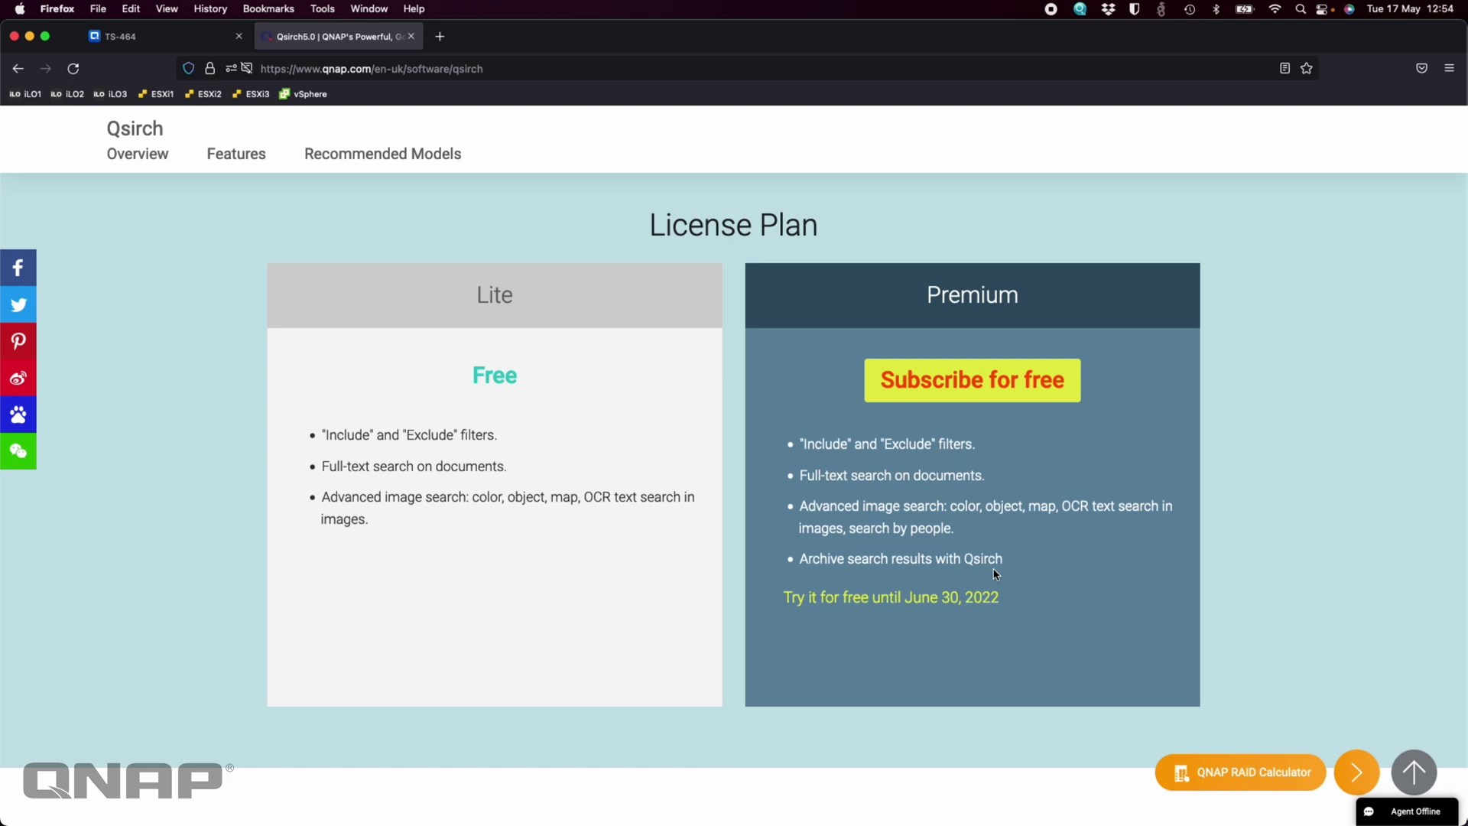
pyautogui.scroll(-5, 996, 575)
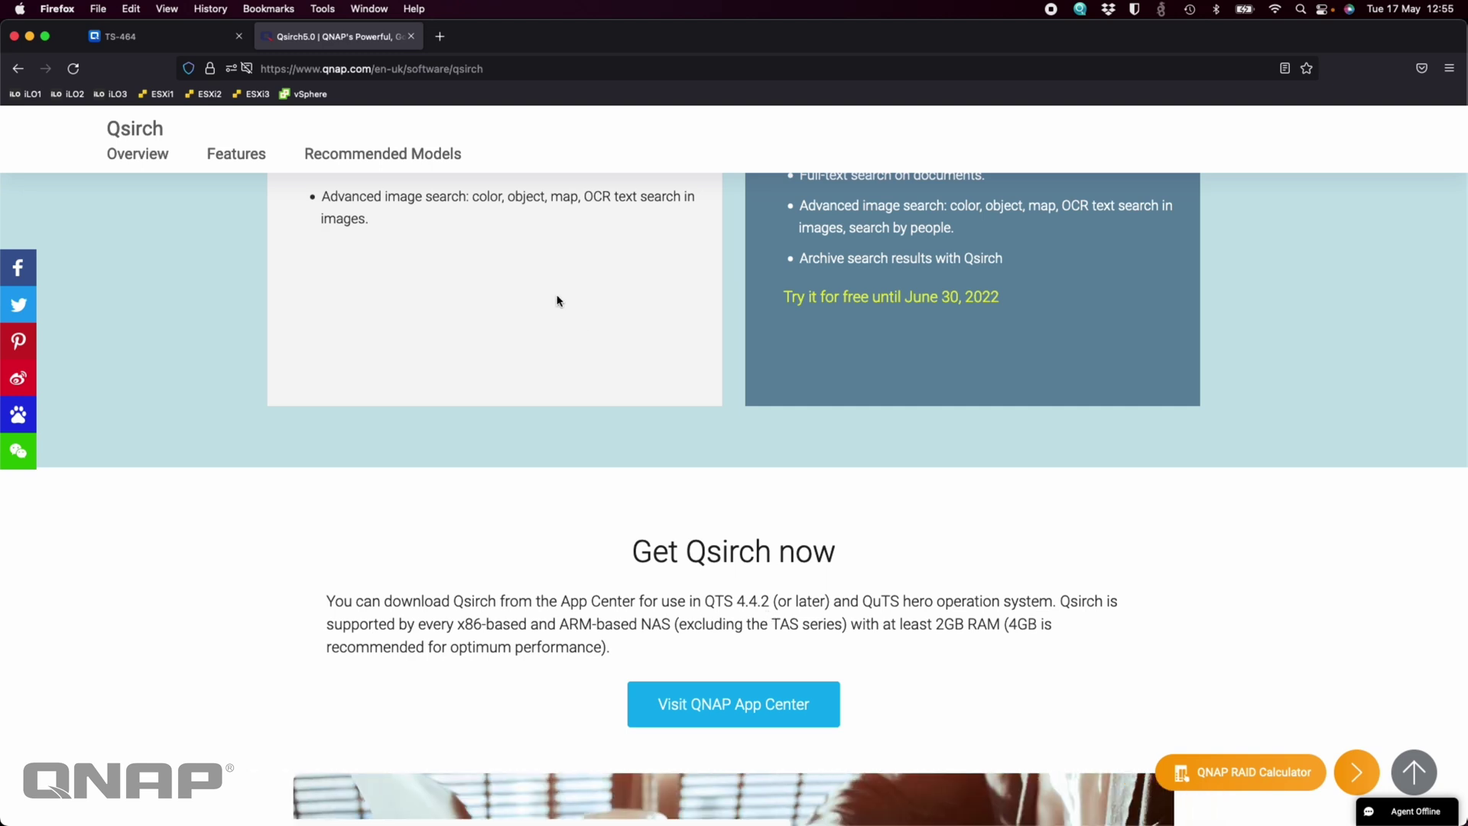
pyautogui.click(131, 41)
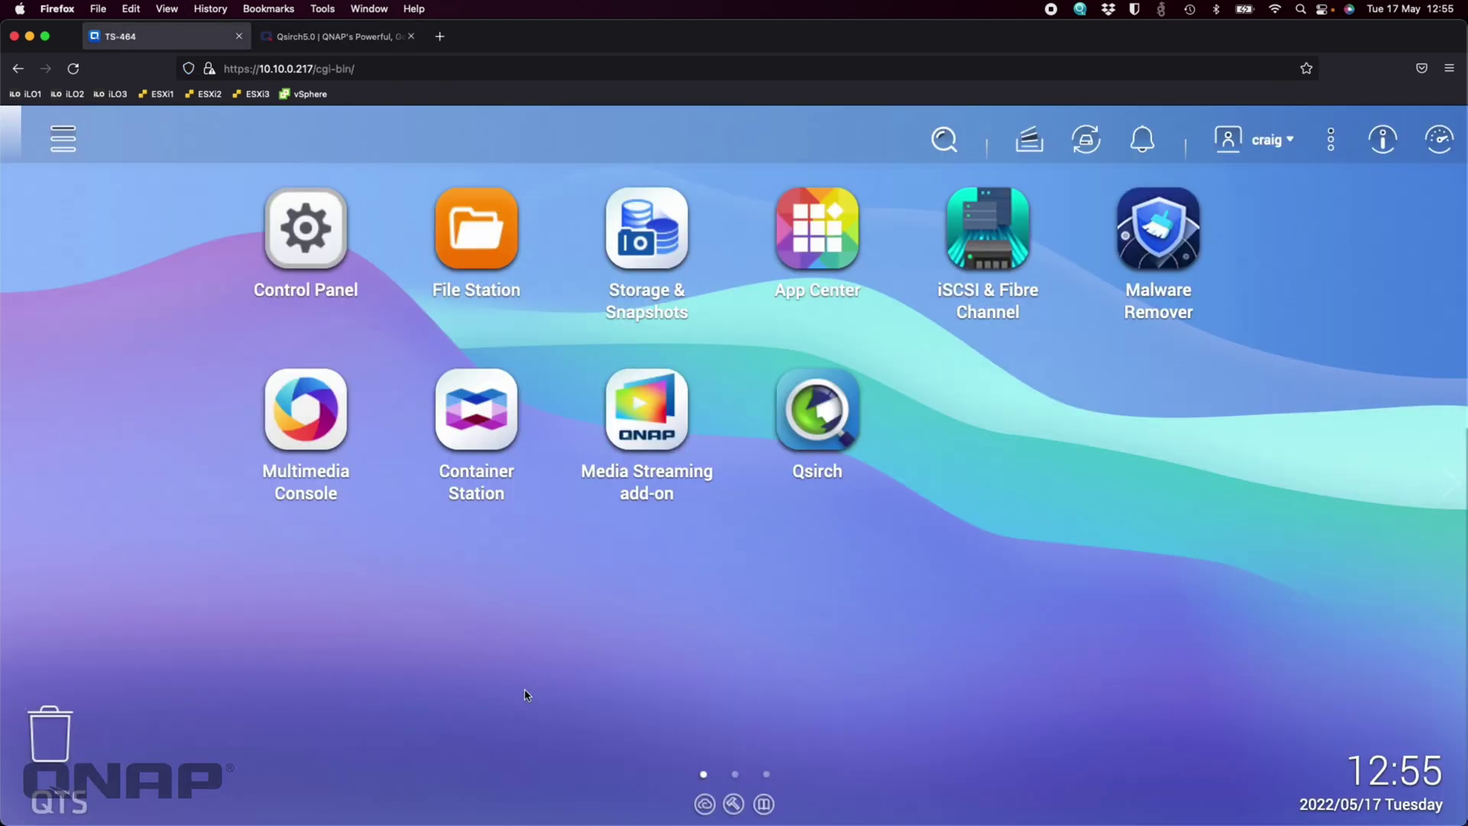
# Glance at Control Panel, then launch Qsirch maximized and open the Main Menu app list
pyautogui.click(295, 233)
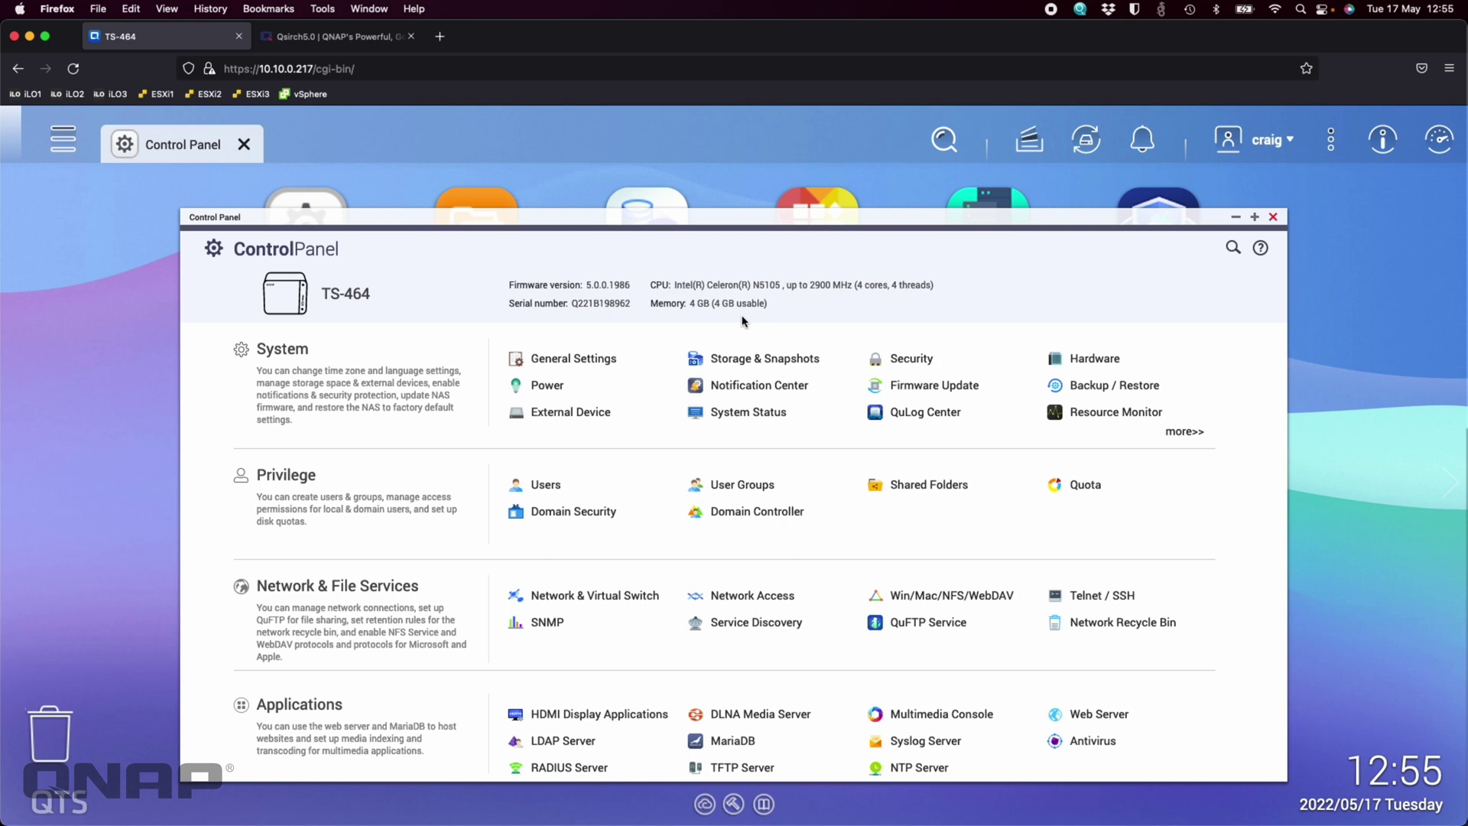
pyautogui.click(1273, 218)
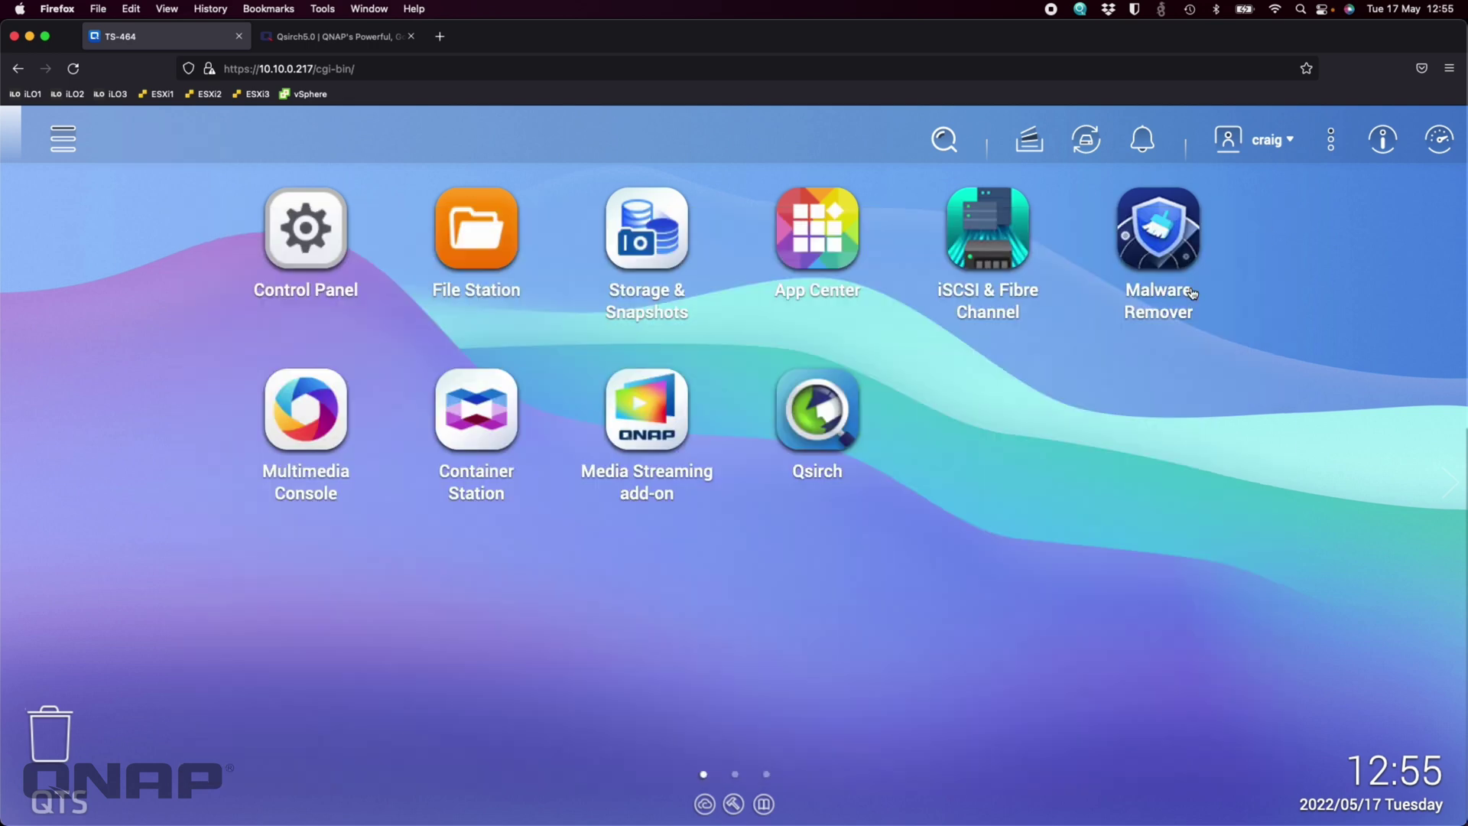
pyautogui.click(832, 422)
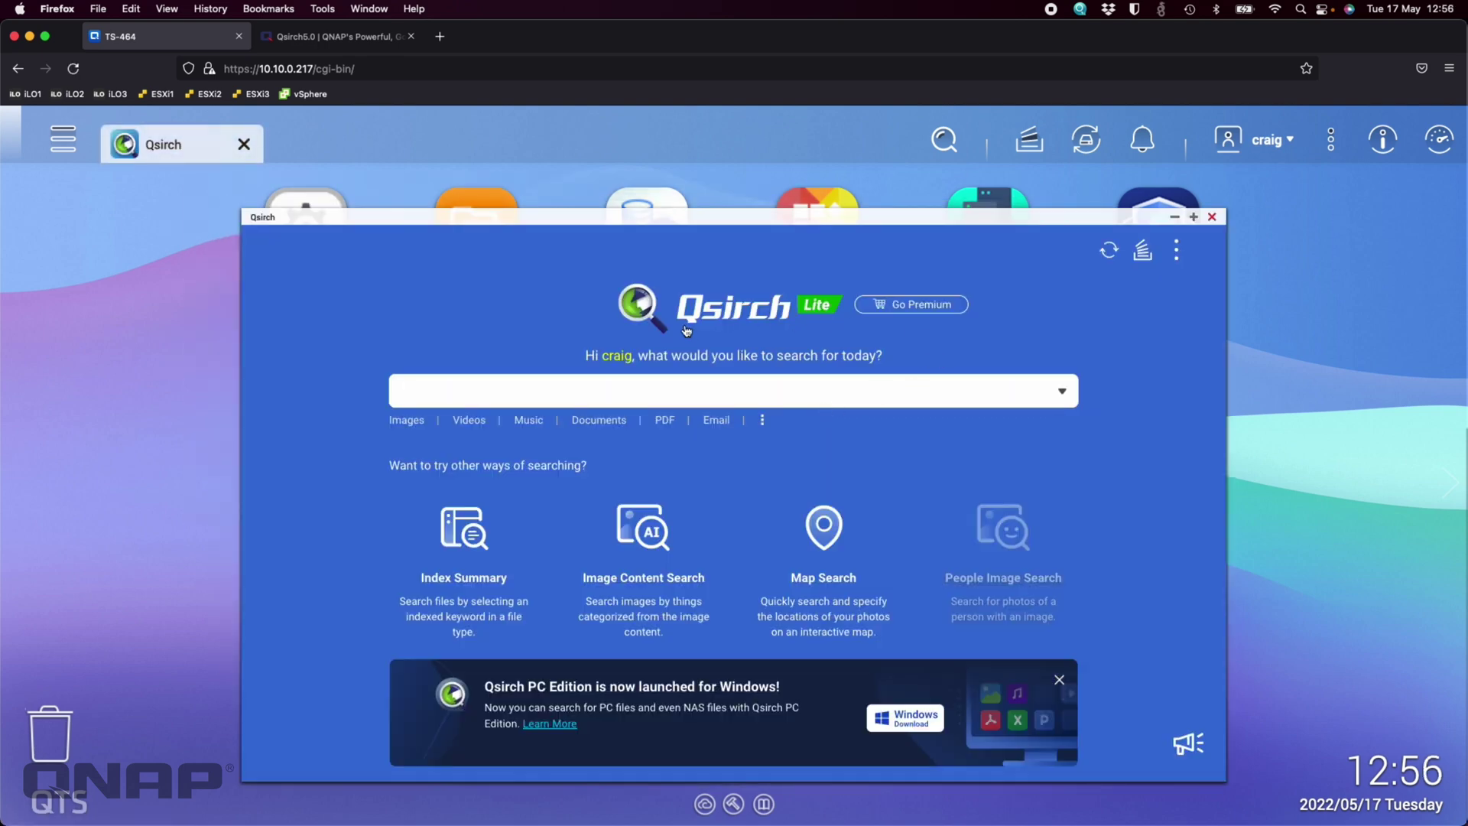
pyautogui.click(1194, 216)
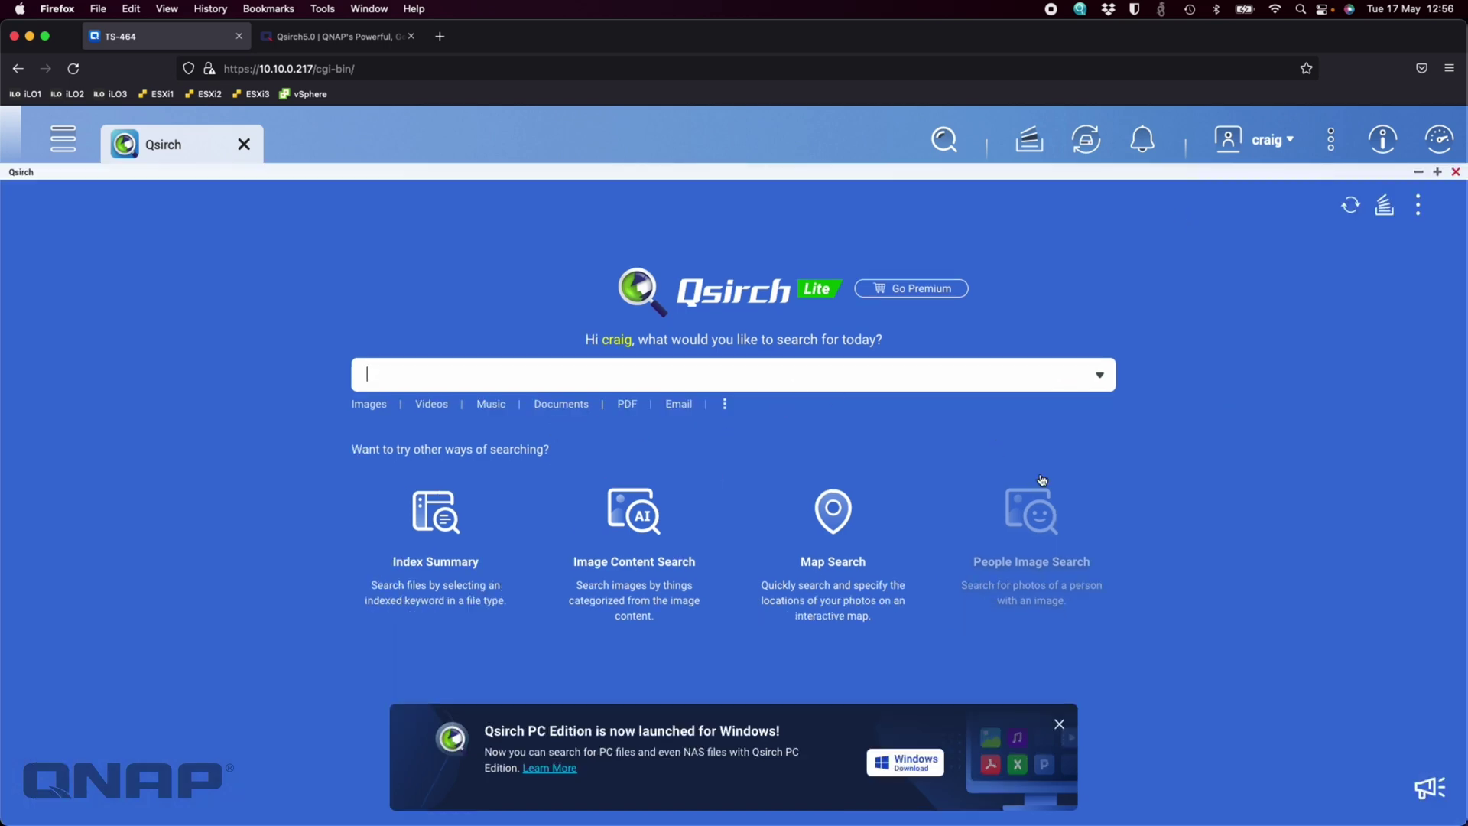
pyautogui.click(60, 138)
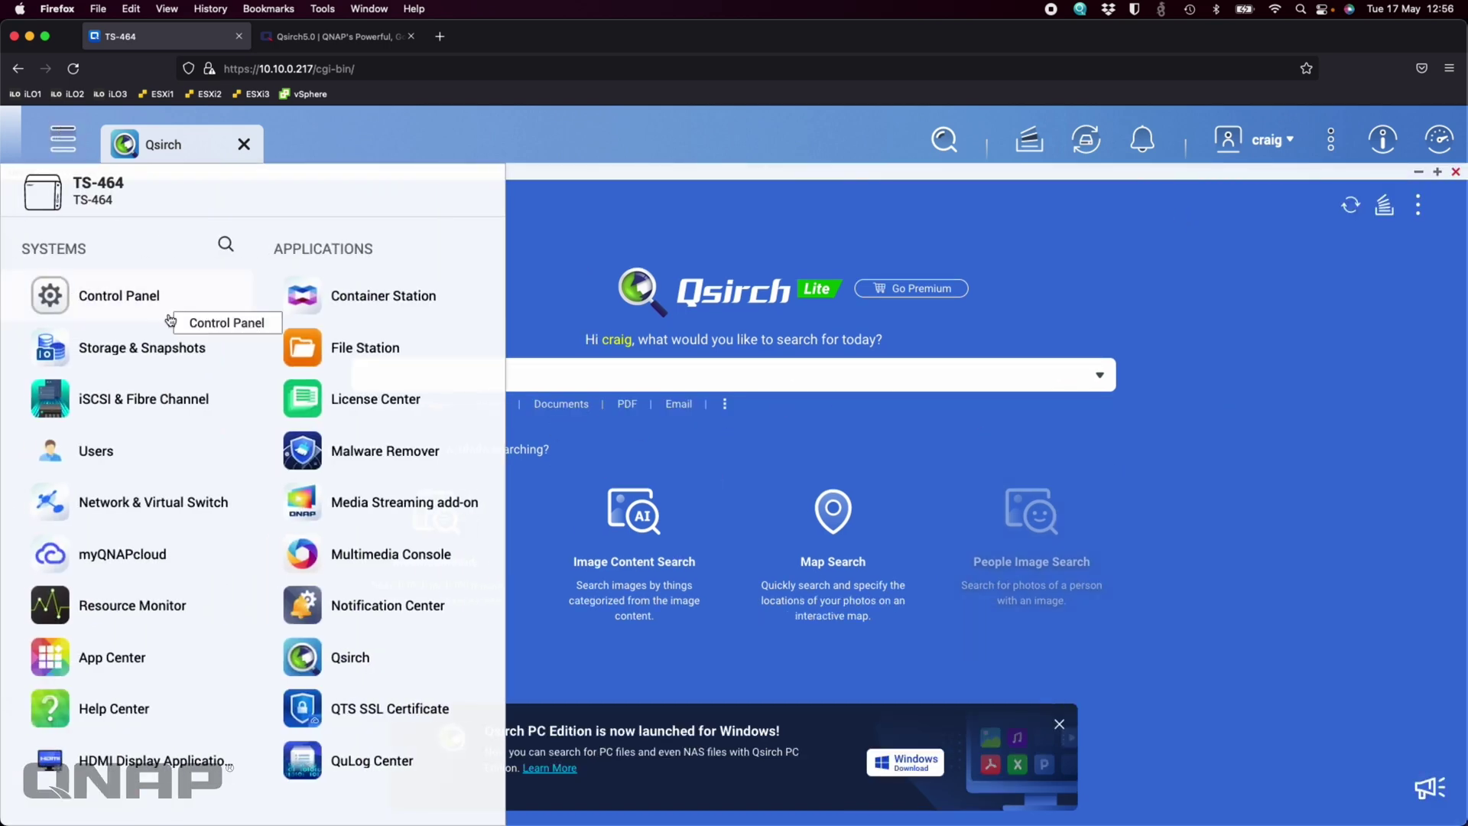
# Browse Data > Presentations and Data > PDF in File Station, then close it and ready the Qsirch search box
pyautogui.click(354, 340)
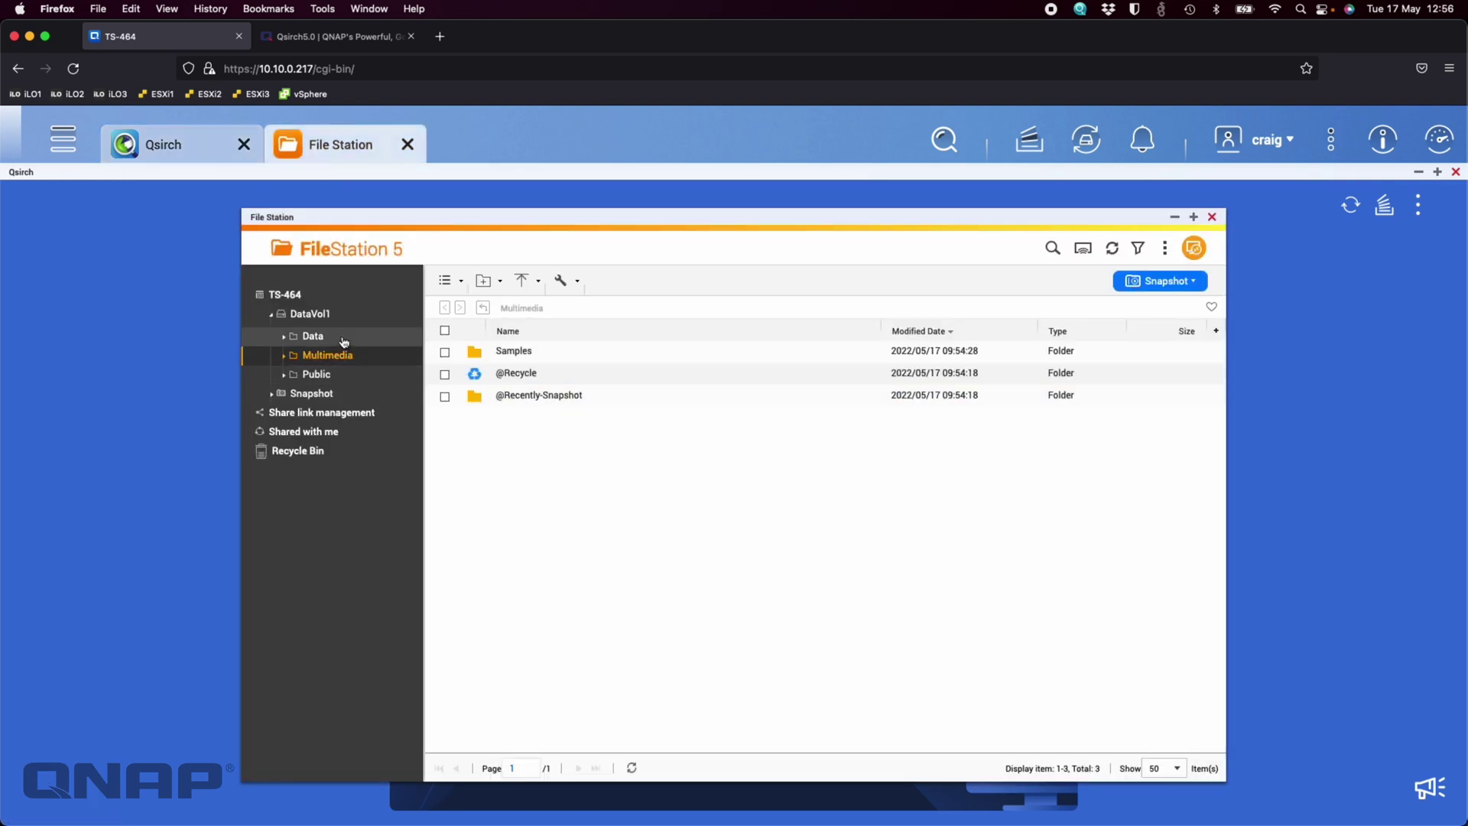
pyautogui.click(344, 340)
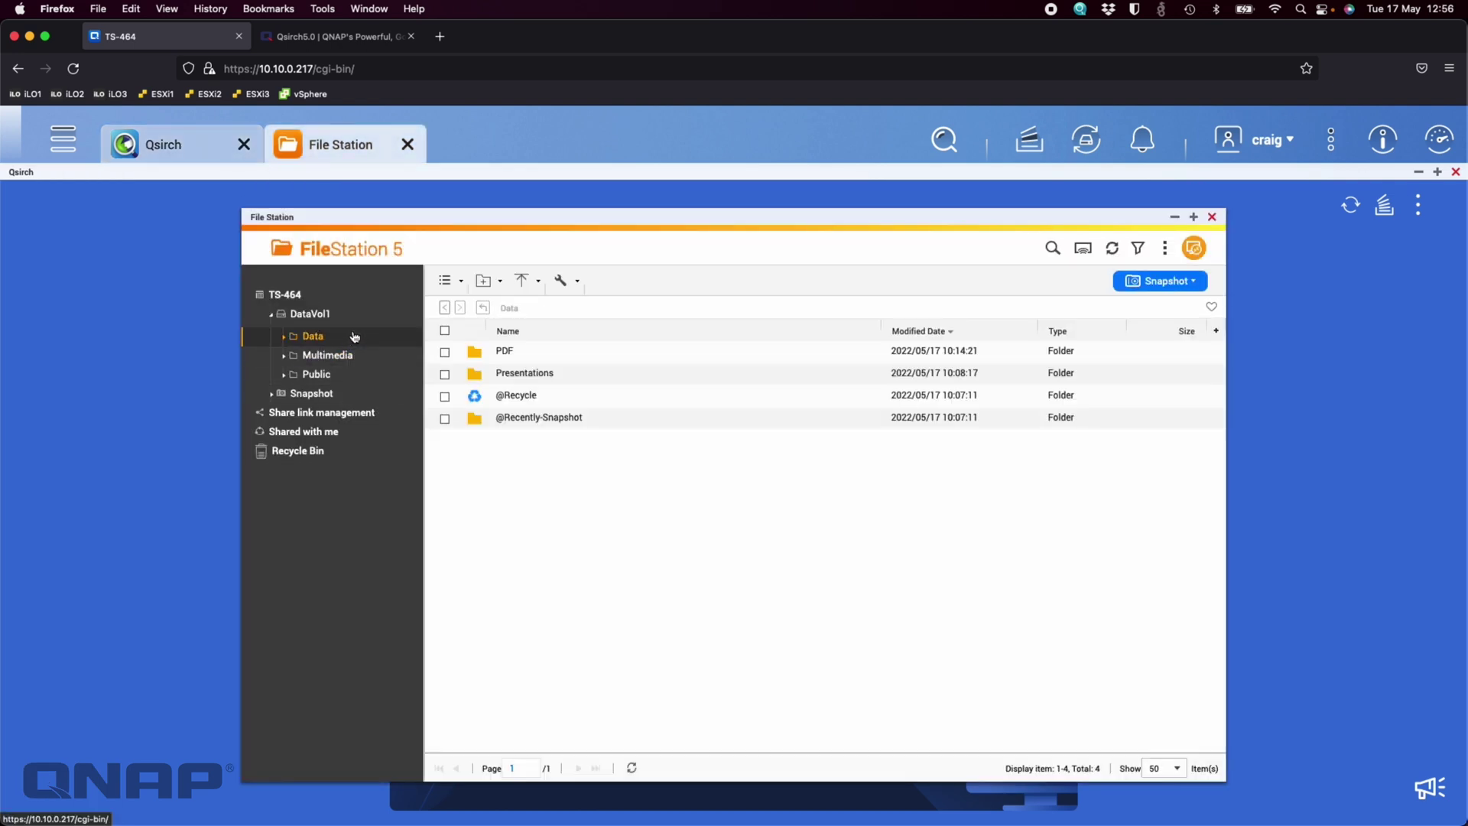
pyautogui.click(520, 374)
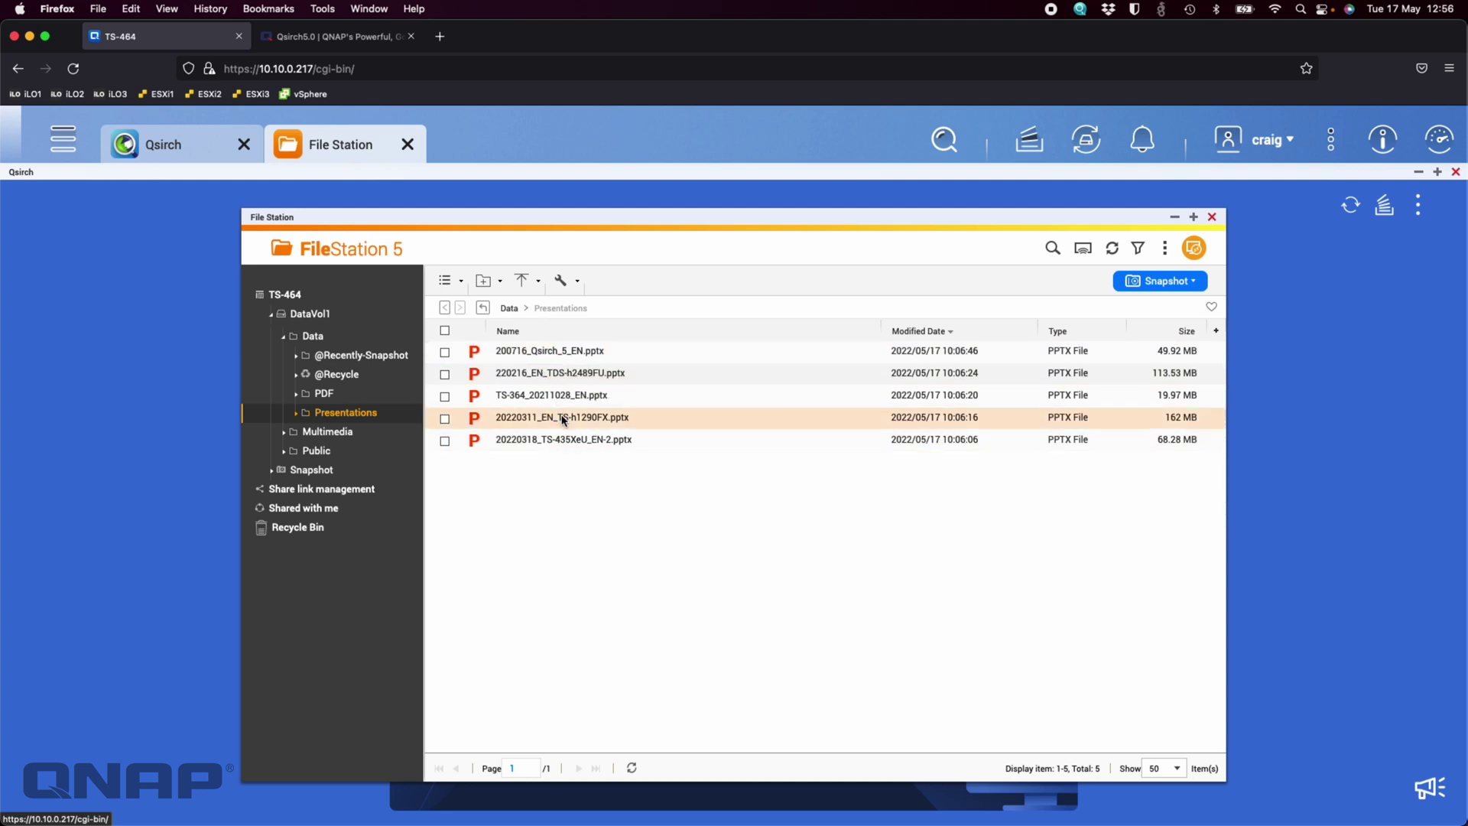
pyautogui.click(325, 394)
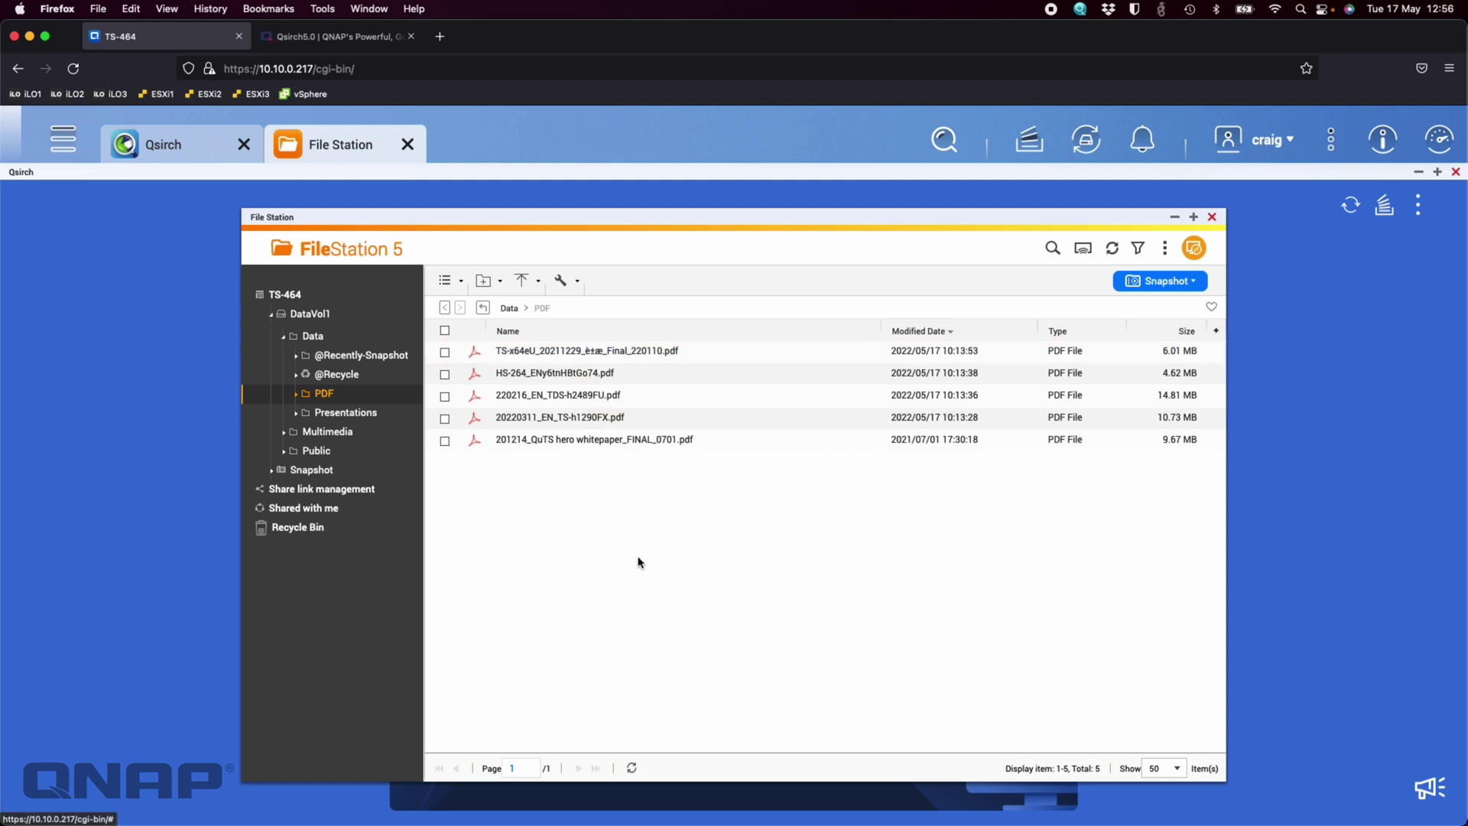
pyautogui.click(1213, 219)
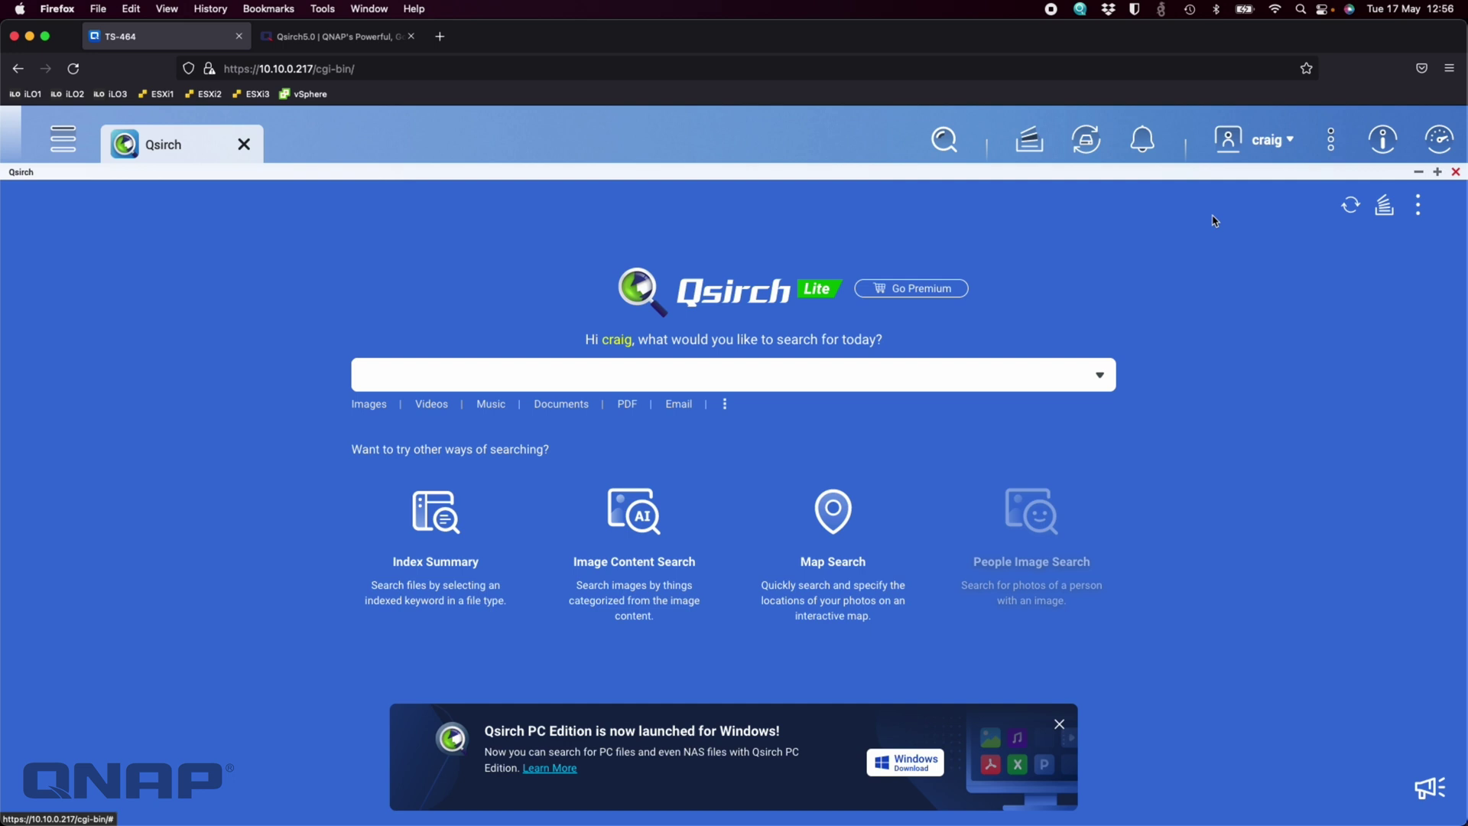
pyautogui.click(771, 387)
# Search Qsirch for 'backup' and try opening the TS-364 presentation, dismissing the open-with choices
pyautogui.write('backup')
pyautogui.press('Return')
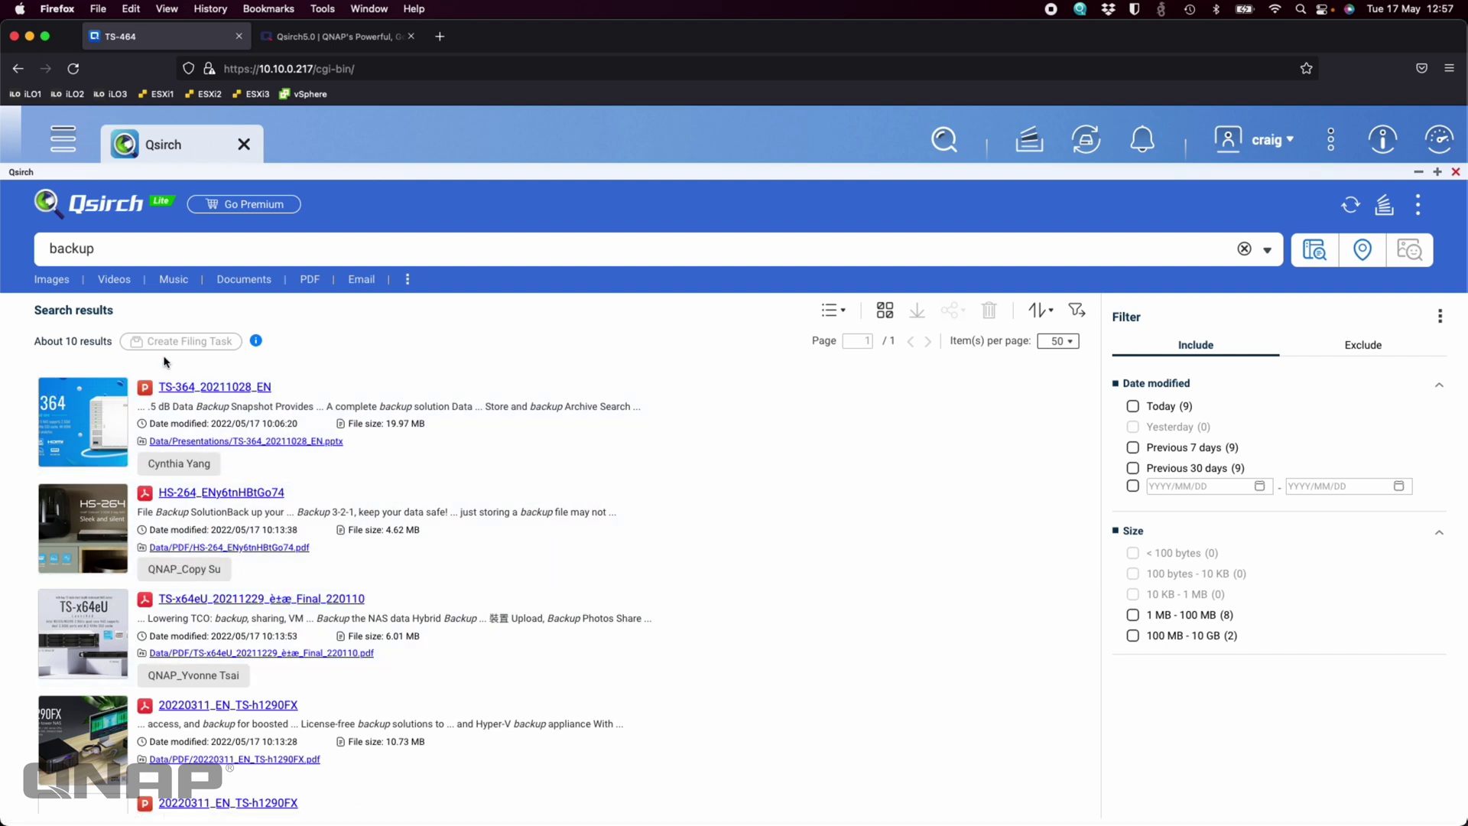
pyautogui.click(202, 389)
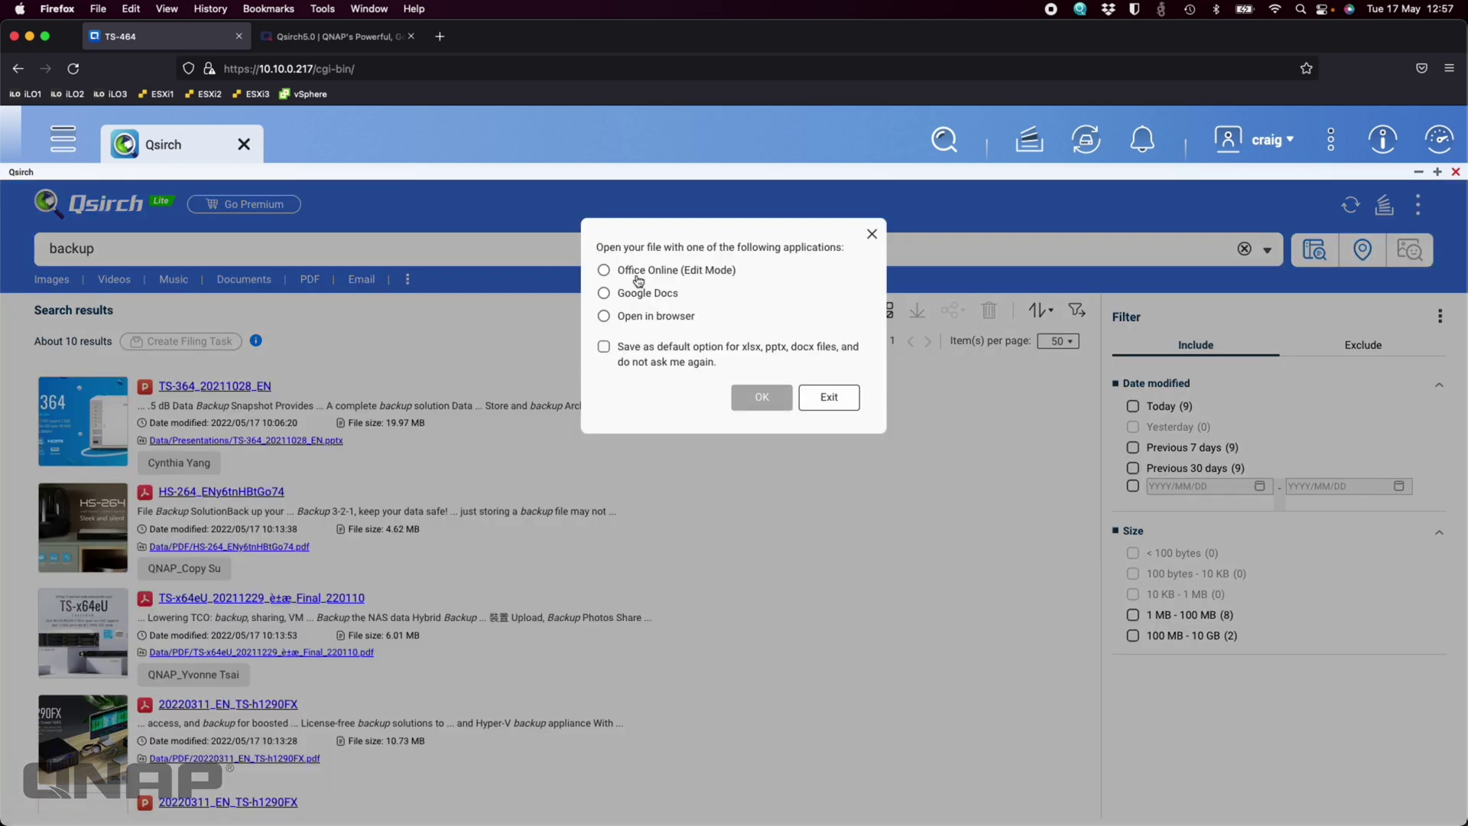
pyautogui.click(829, 401)
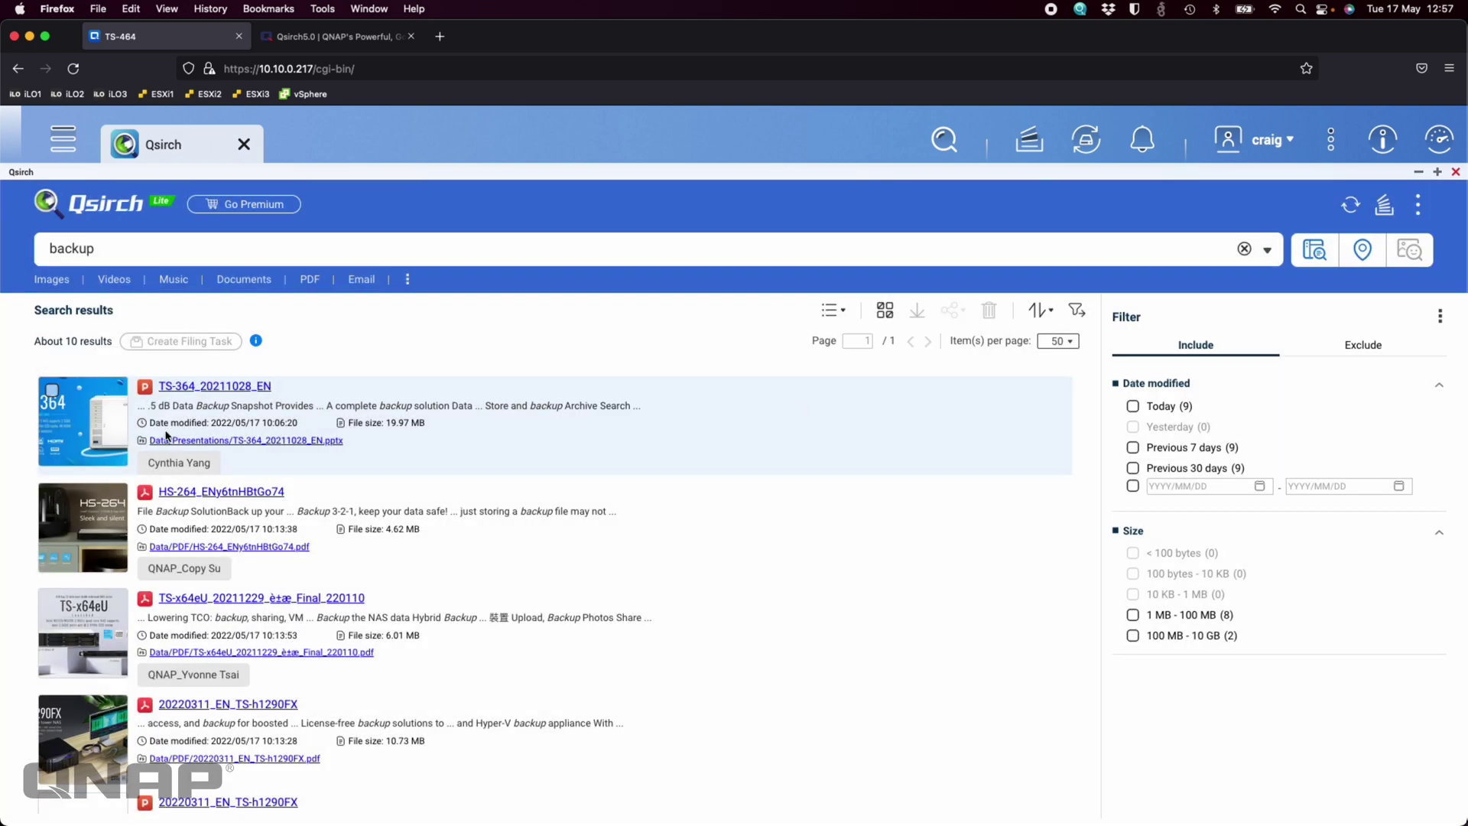
# Preview the TS-364 presentation, close the preview, and limit the backup results to PDF files
pyautogui.click(88, 442)
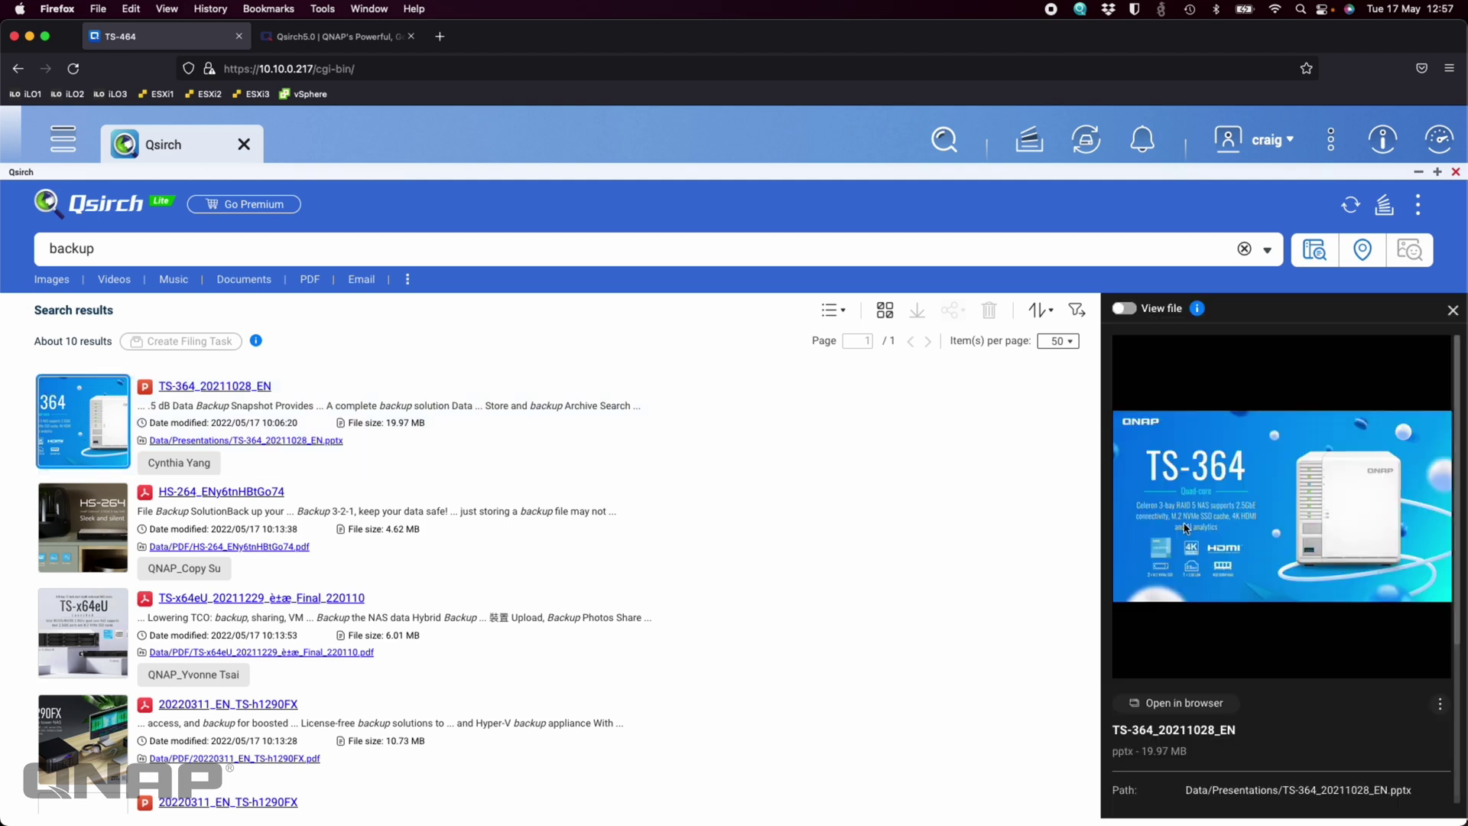
pyautogui.scroll(-5, 1322, 592)
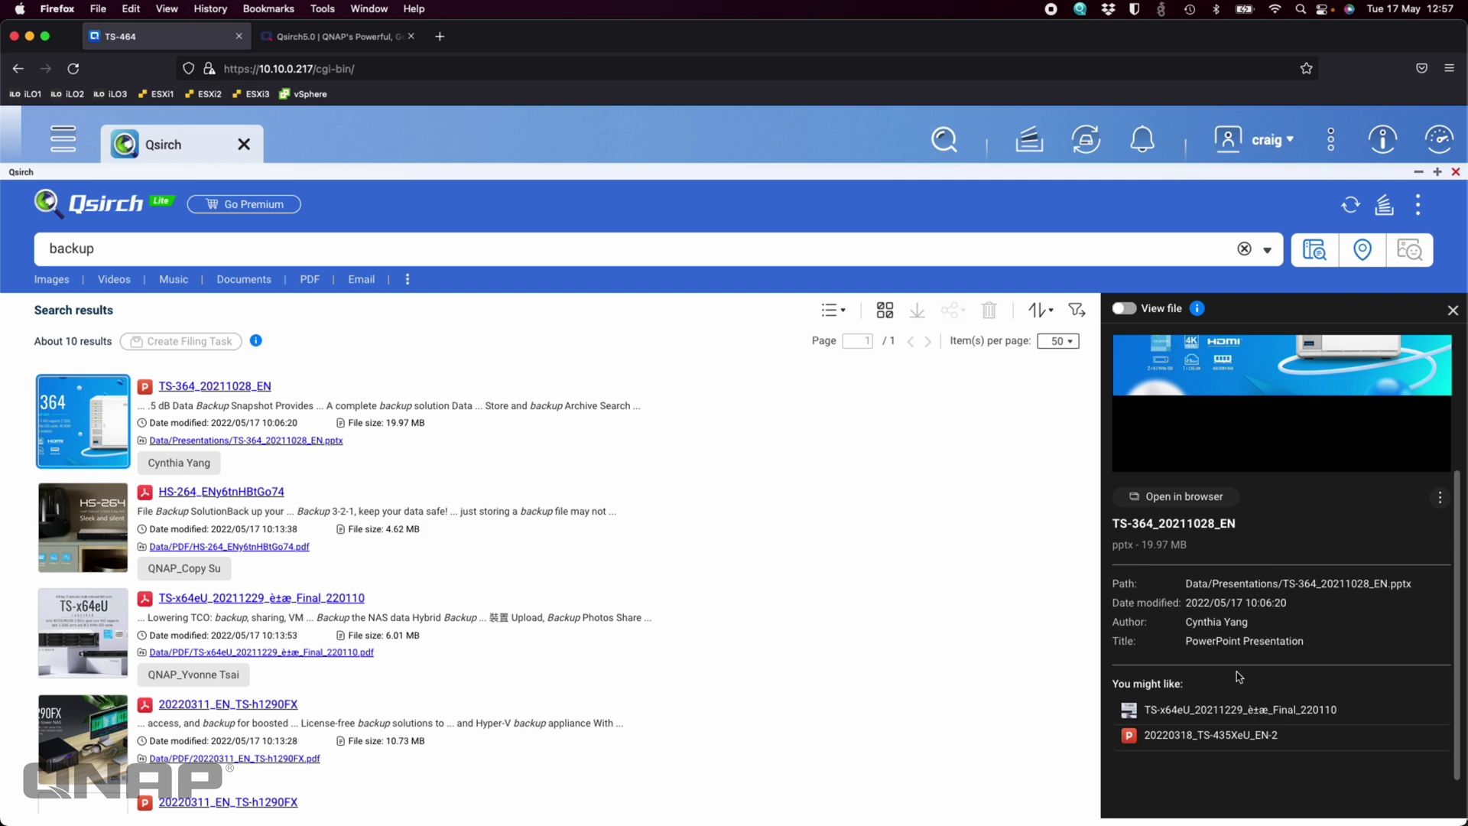
pyautogui.click(1453, 310)
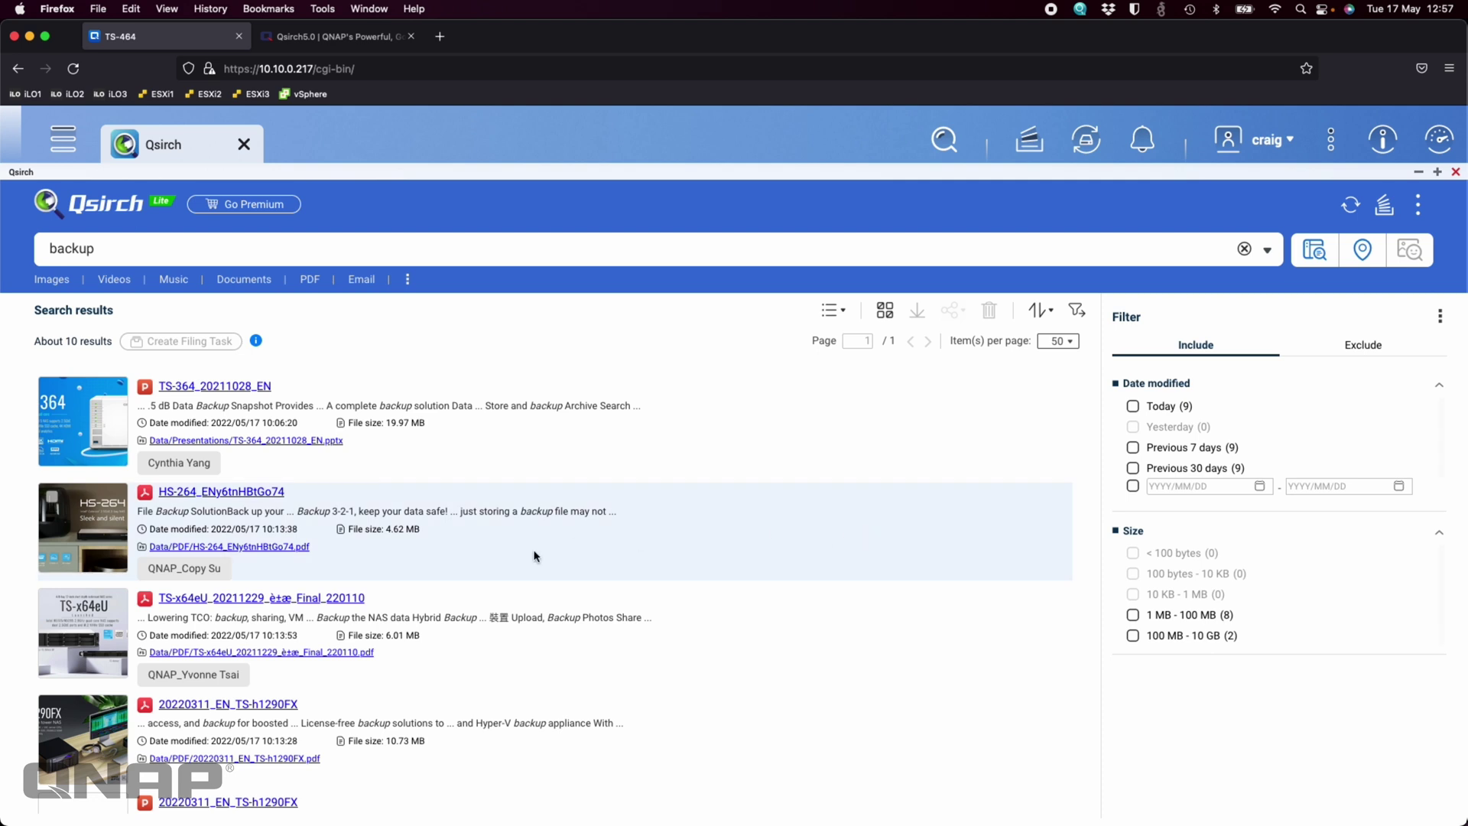
pyautogui.scroll(-1, 535, 554)
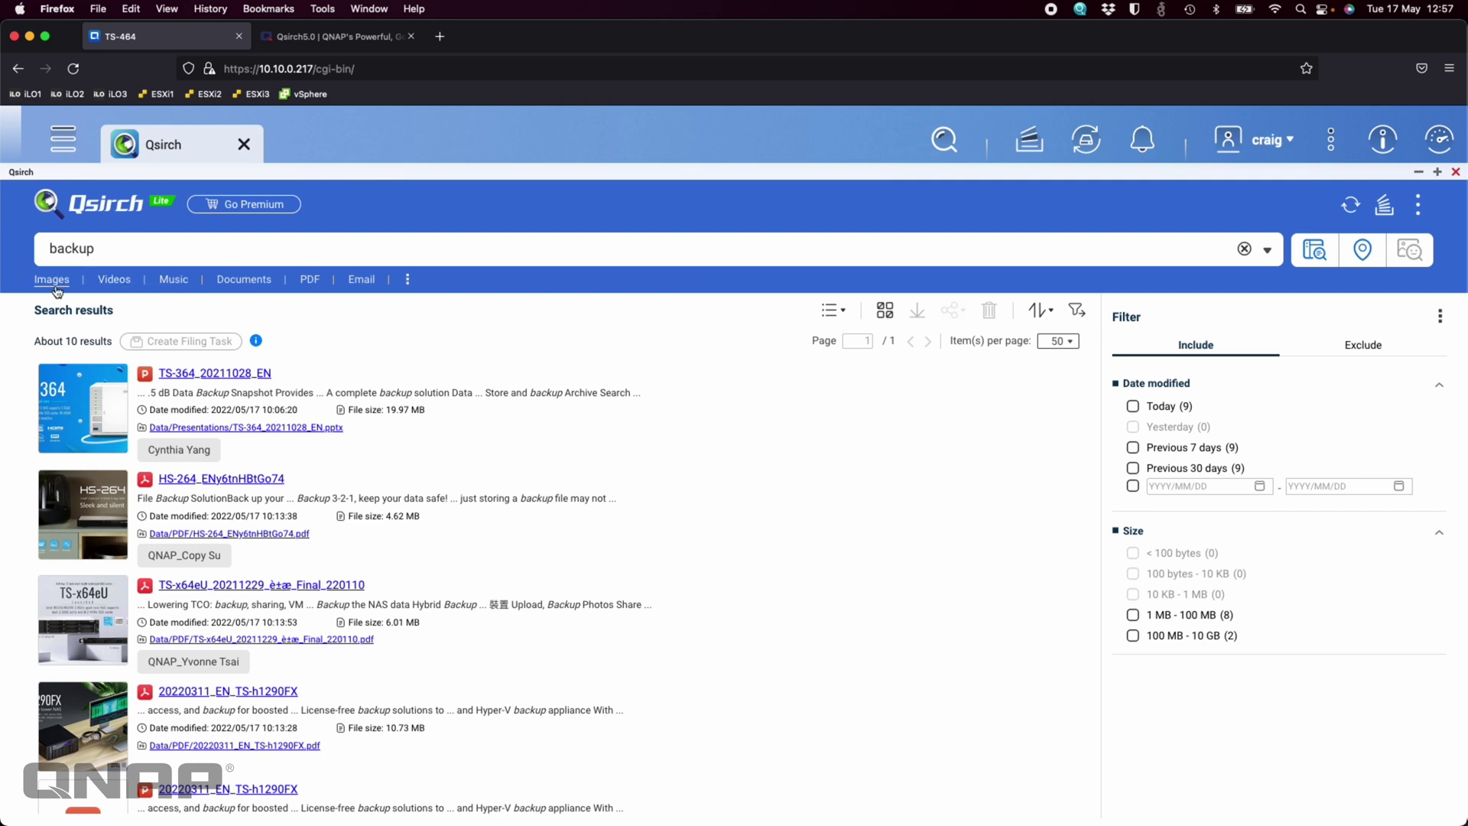
pyautogui.click(307, 280)
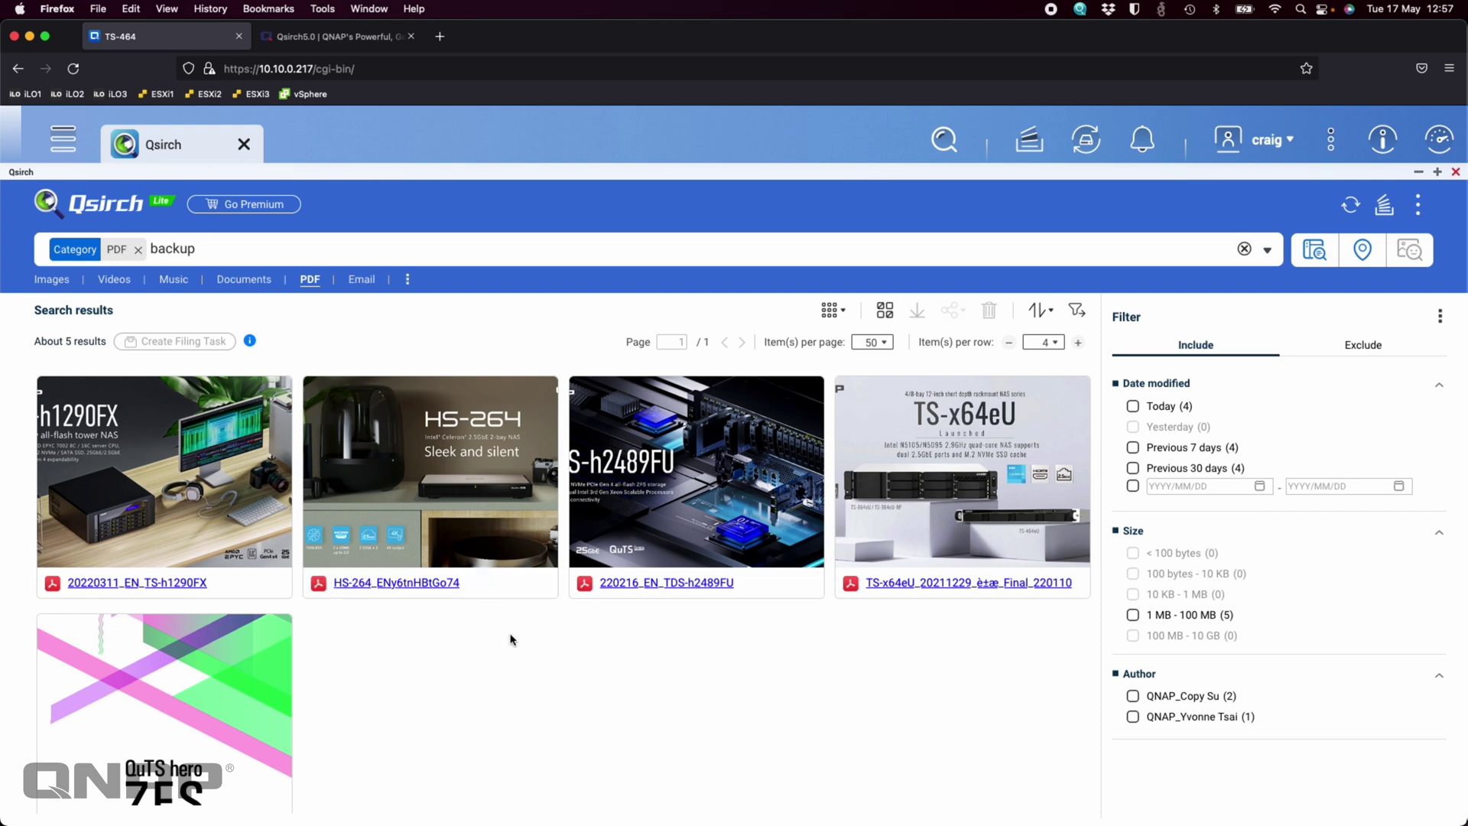
# Filter the PDF results by one author, remove that Author condition, then switch to Finder
pyautogui.scroll(-1, 624, 717)
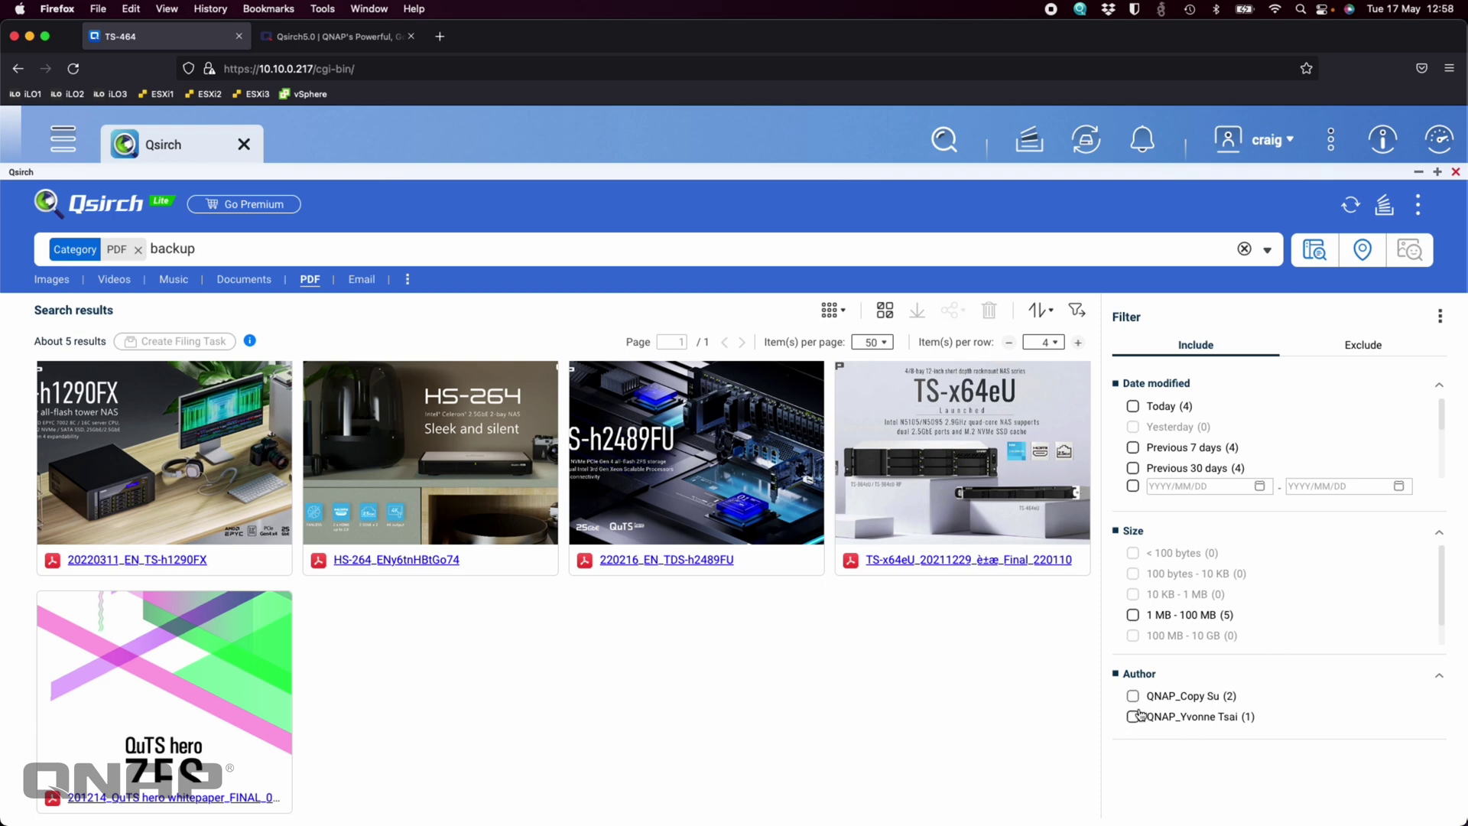
pyautogui.click(1134, 717)
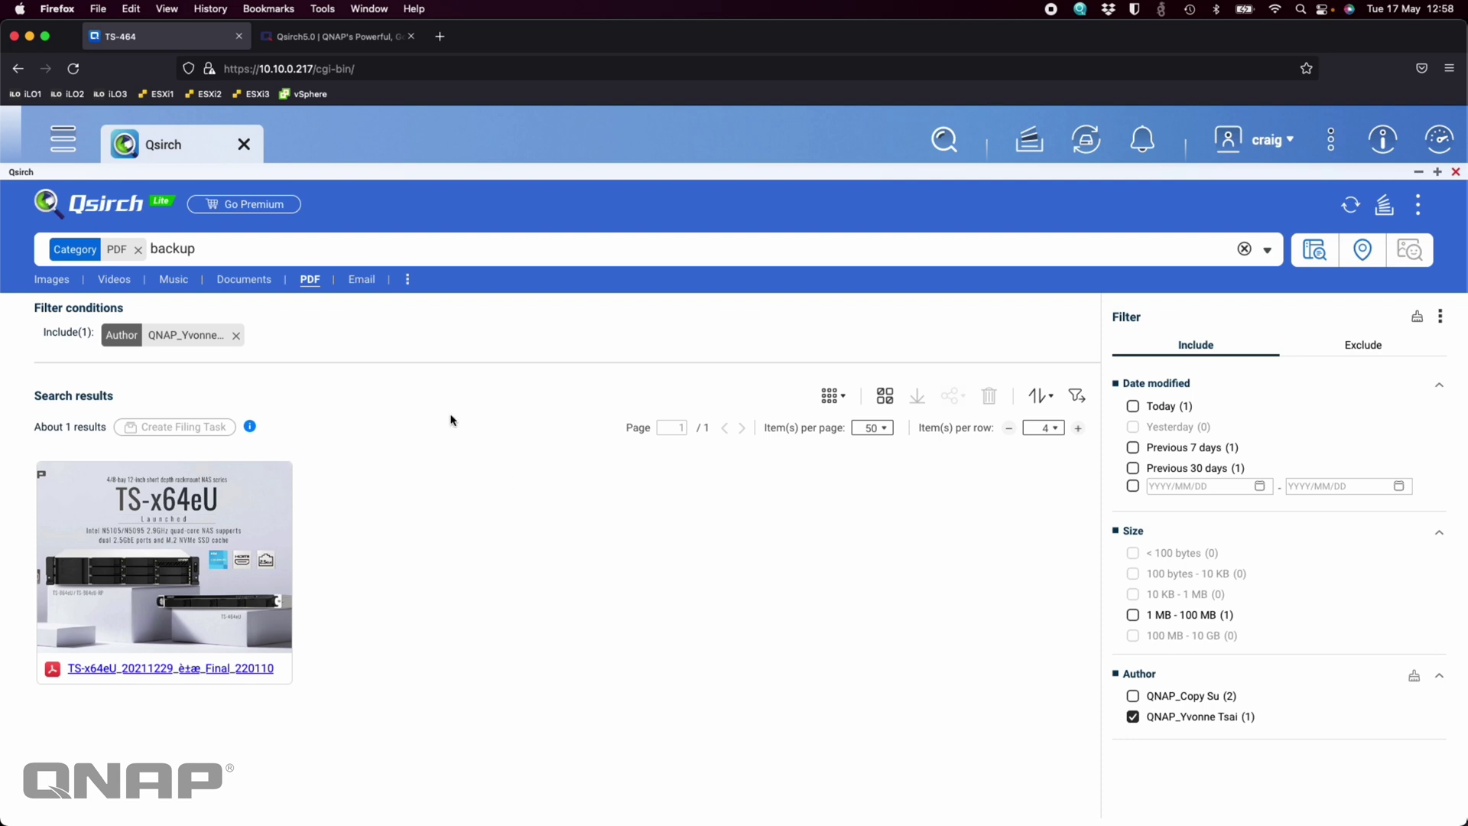
pyautogui.click(237, 336)
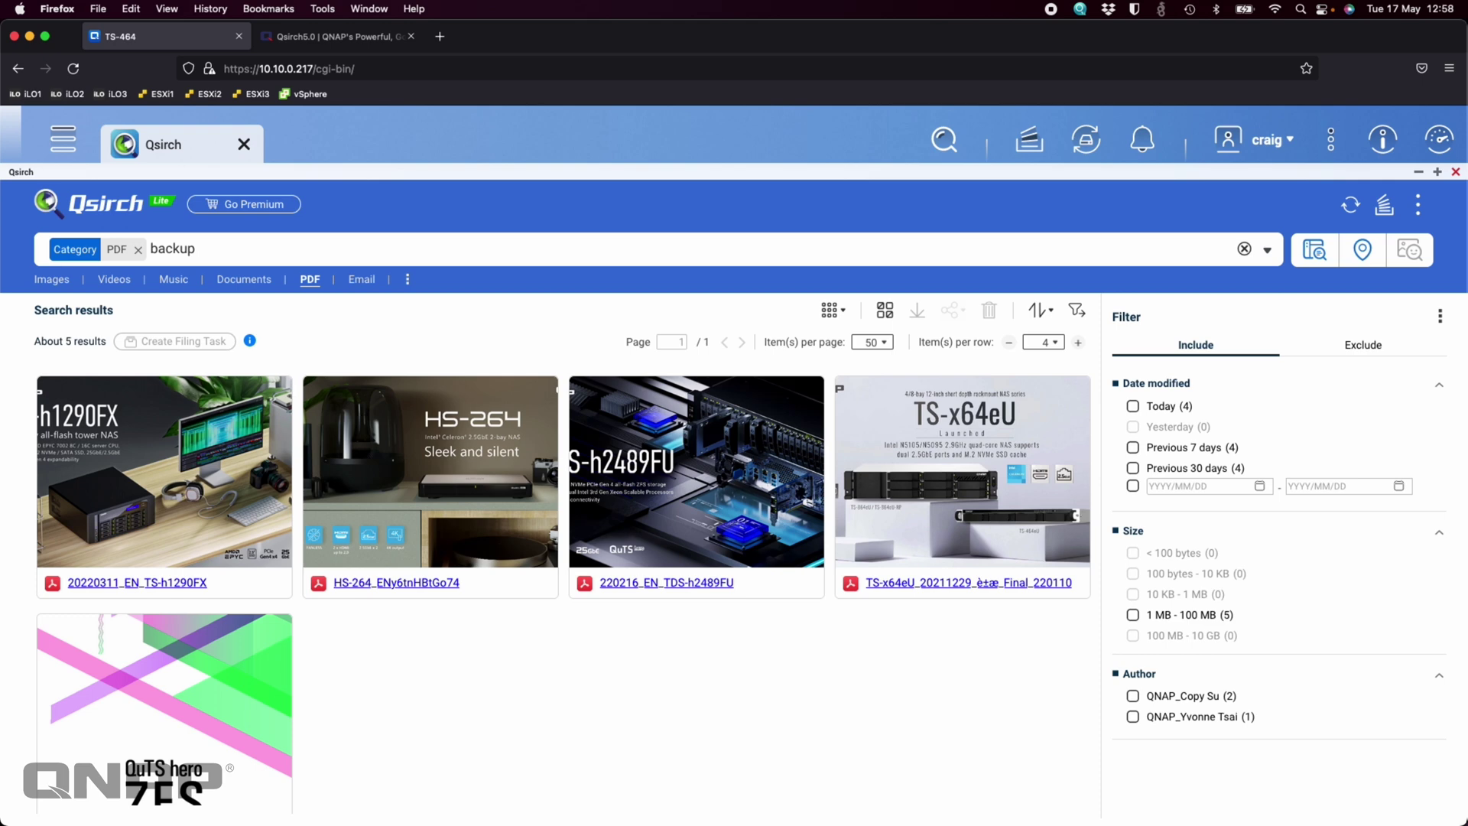
pyautogui.press('super+Tab')
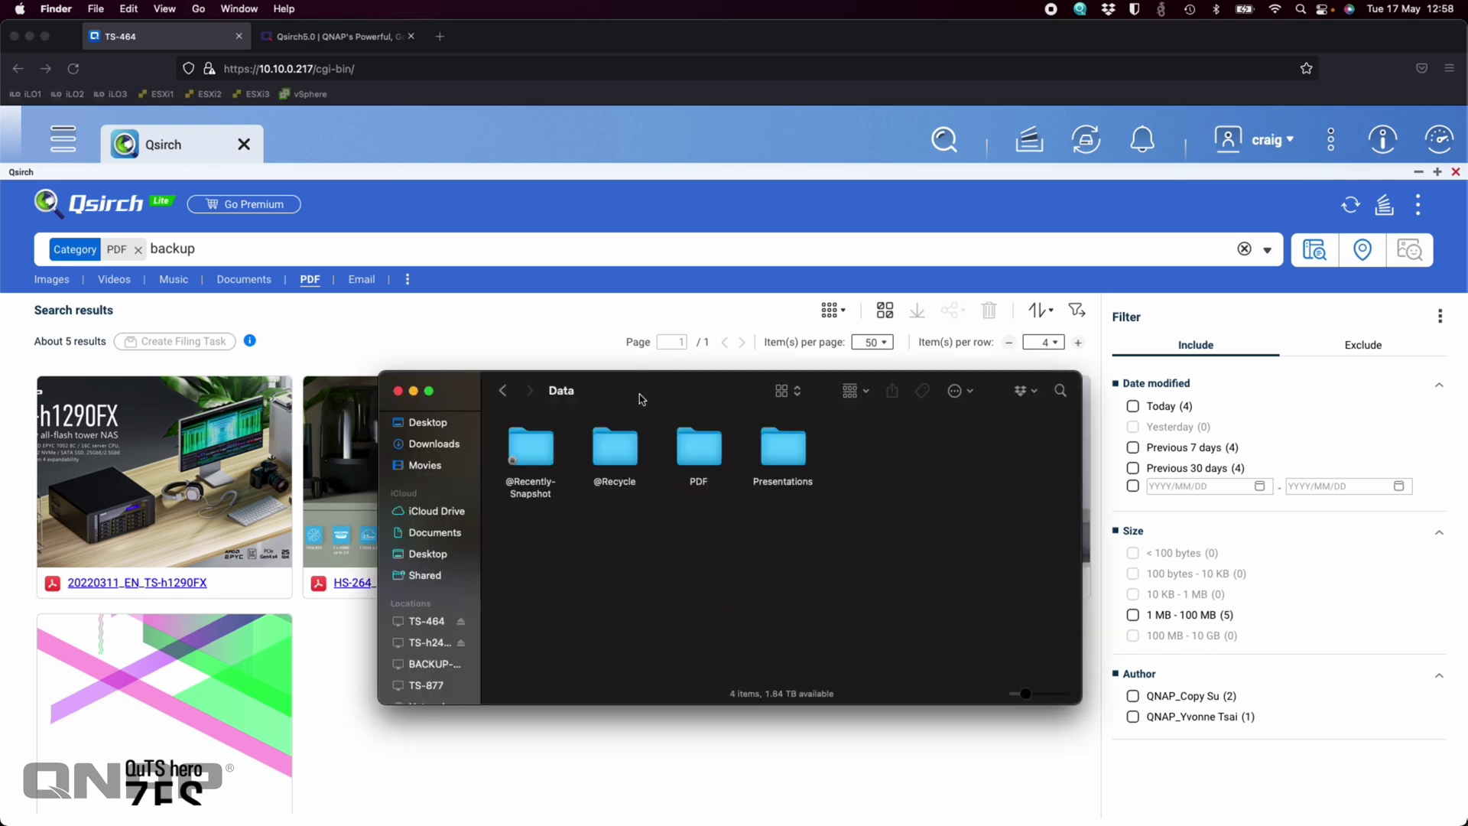
# In Finder, open TS-464 > Data, search 'backup' scoped to Data, review the 10 files, and close
pyautogui.moveTo(654, 394); pyautogui.dragTo(616, 367)
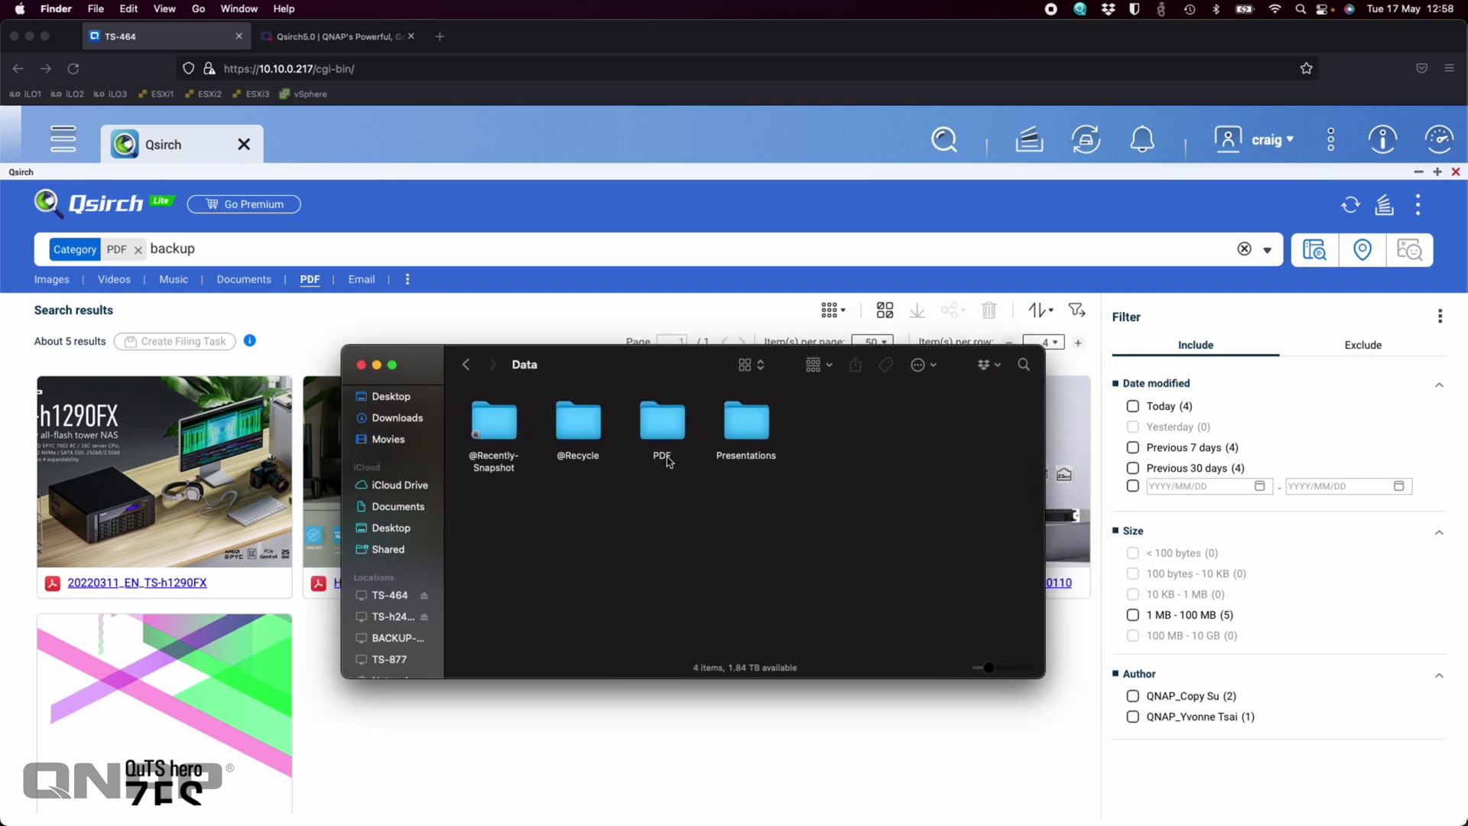
pyautogui.click(389, 596)
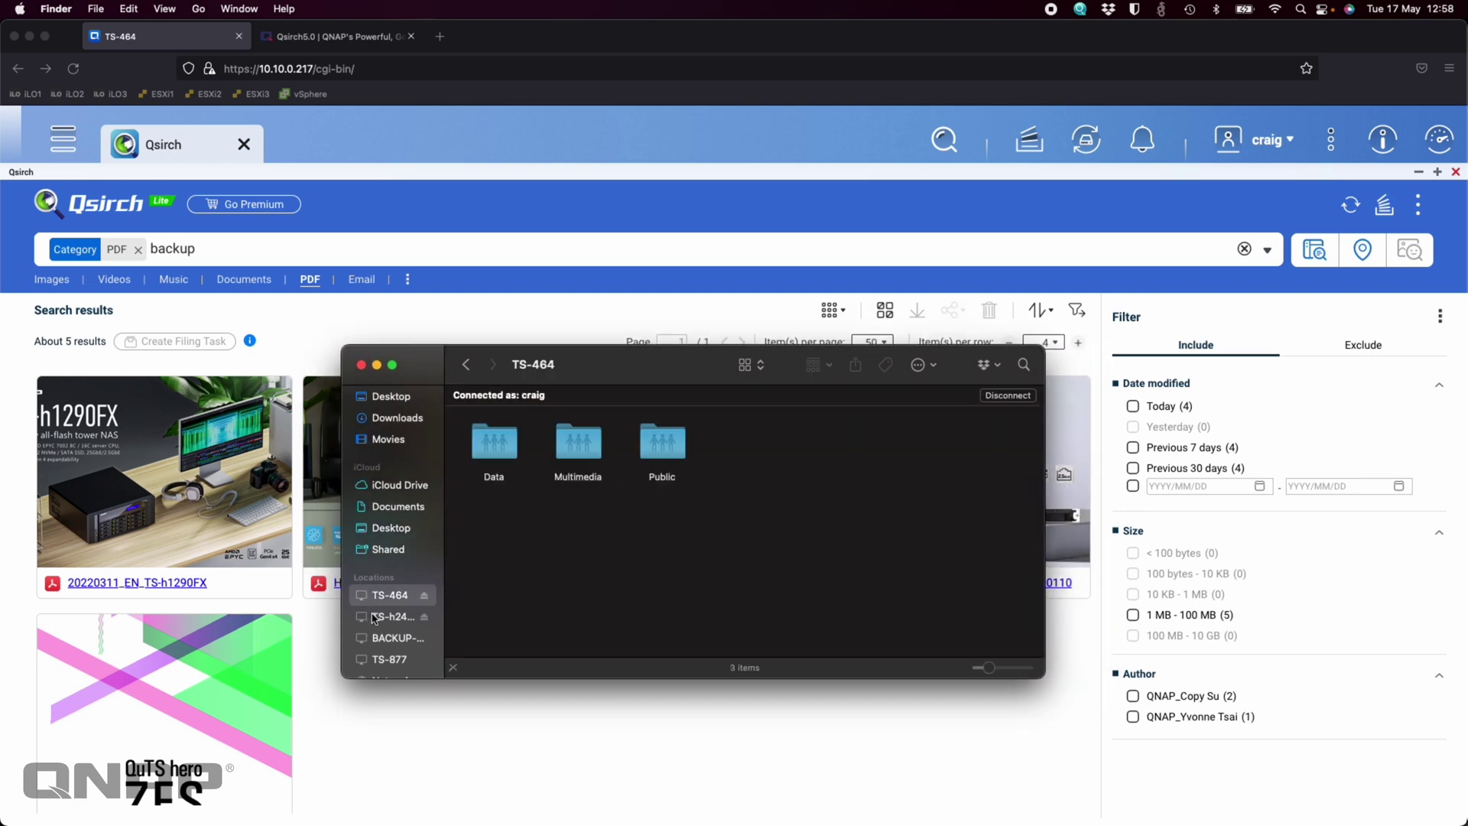
pyautogui.doubleClick(501, 442)
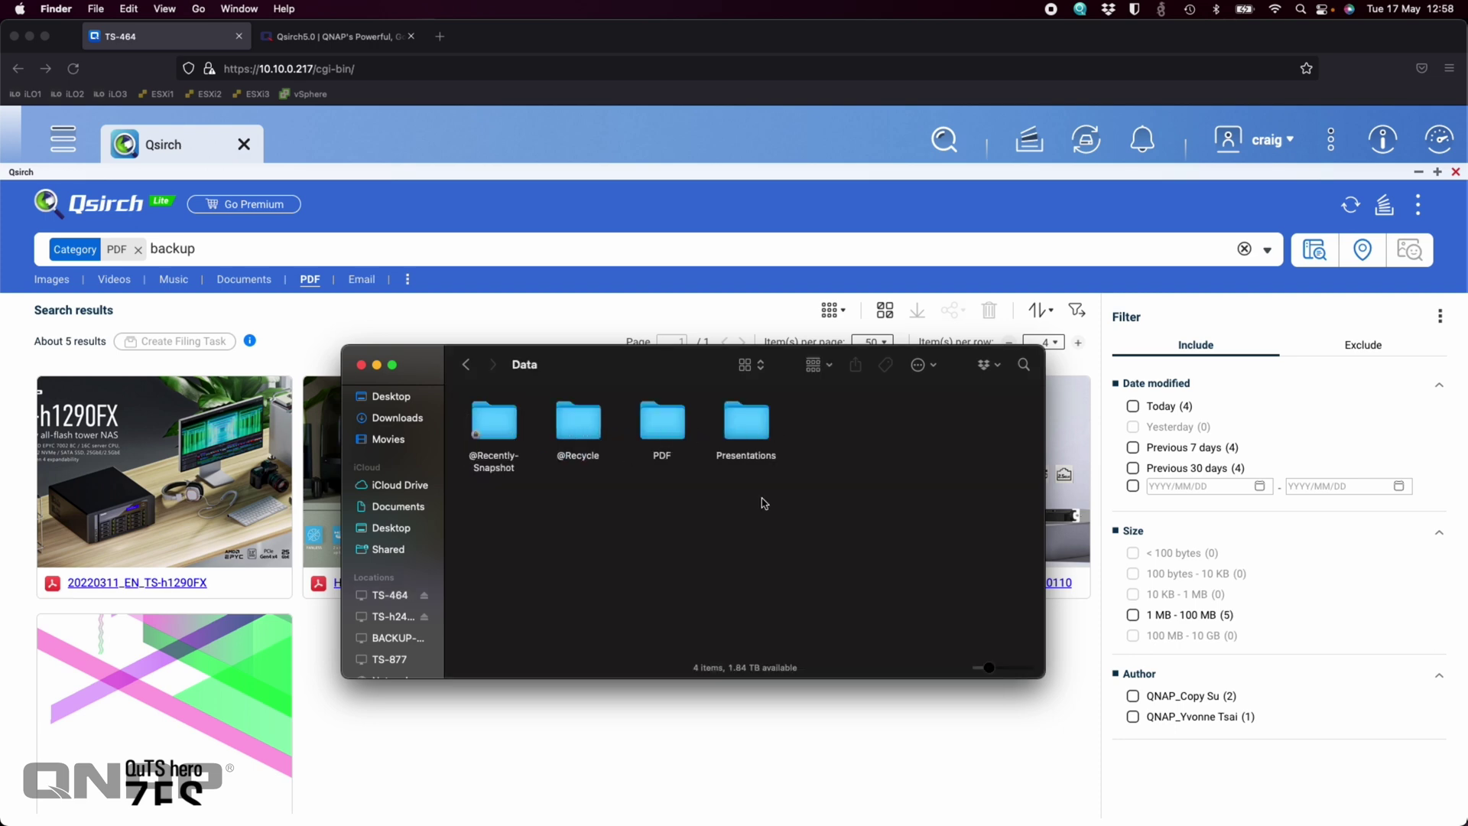
pyautogui.click(1022, 369)
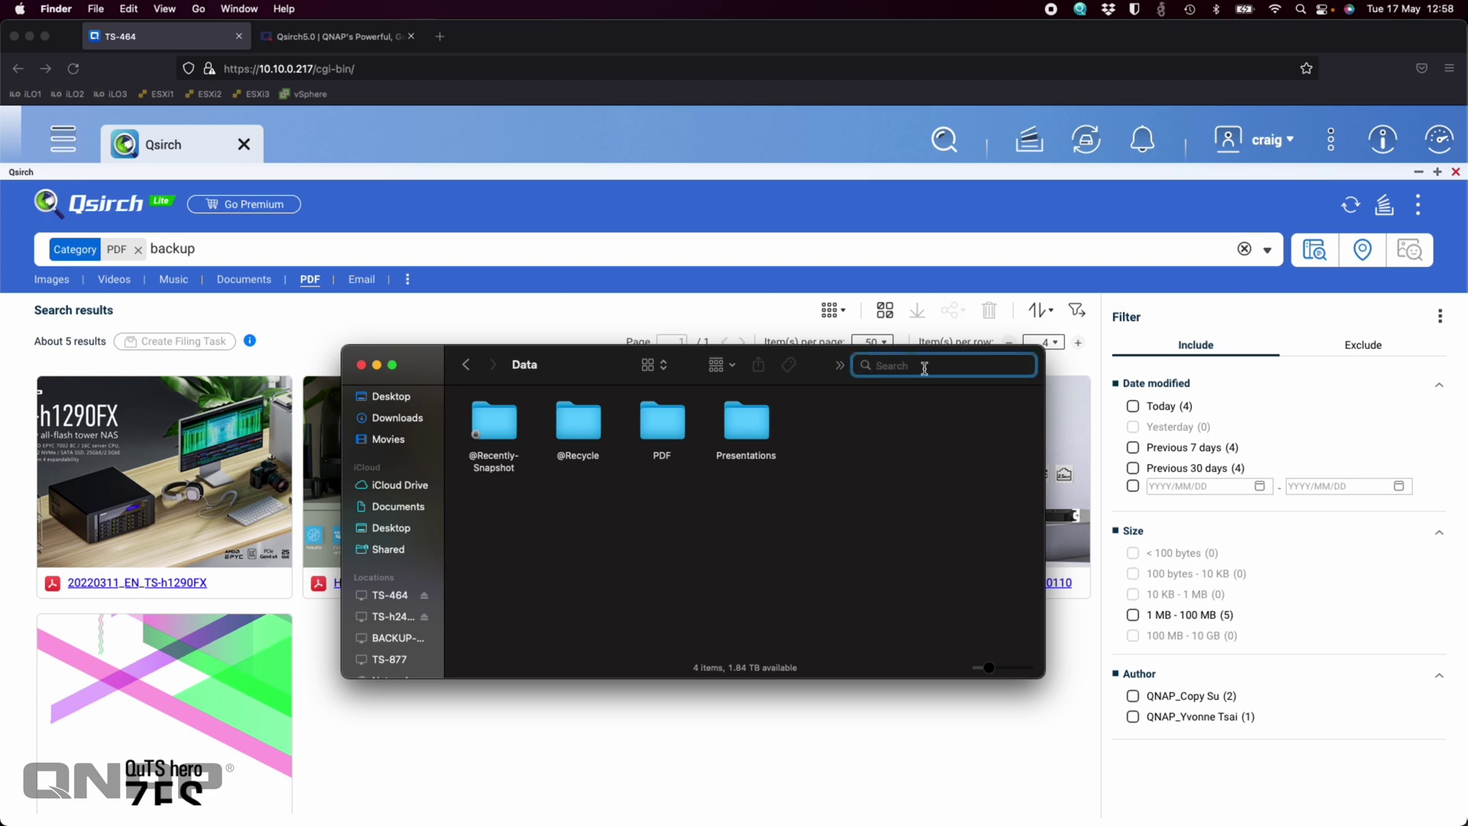
pyautogui.write('backup')
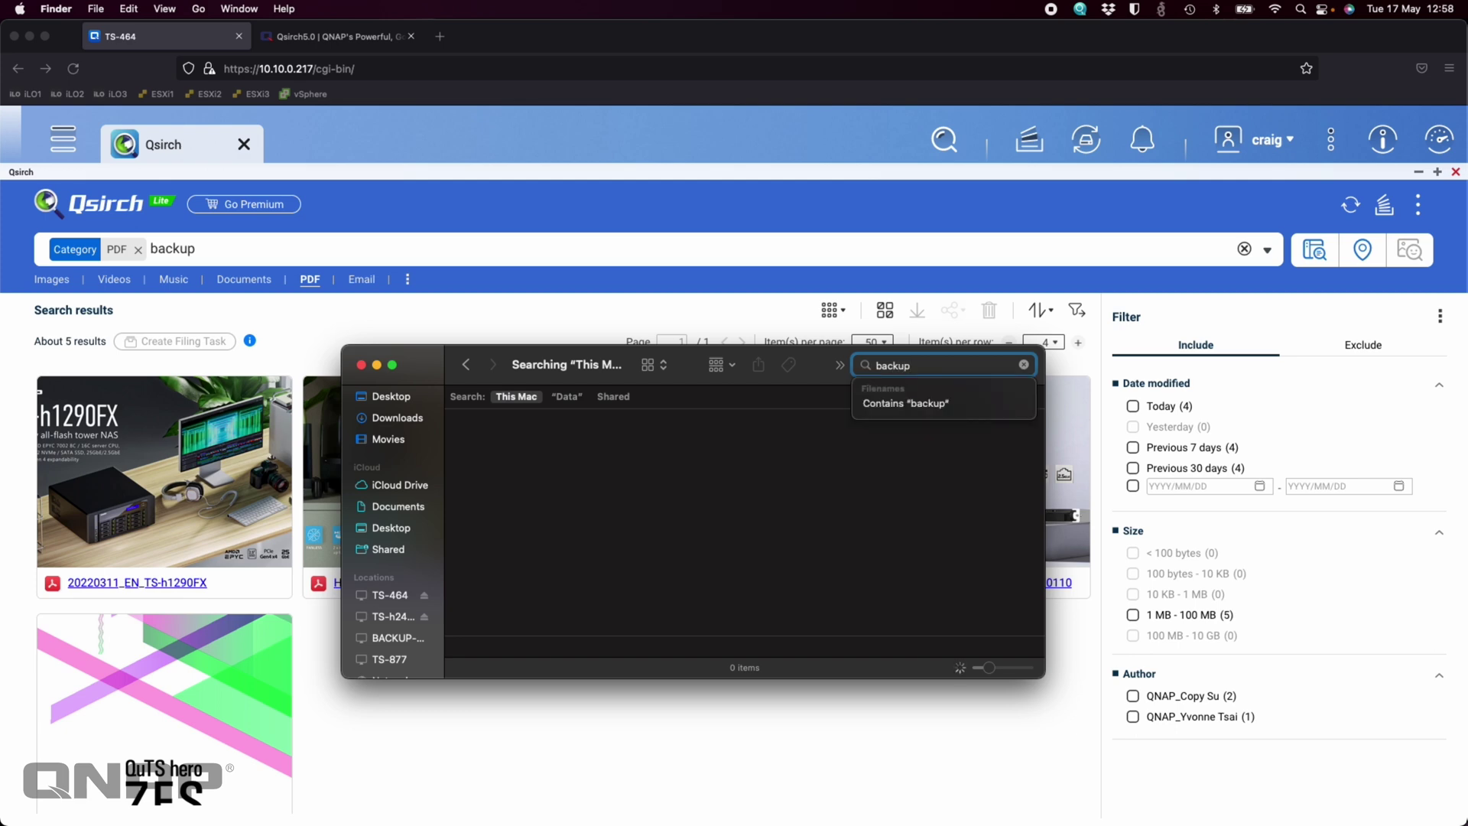
pyautogui.click(567, 395)
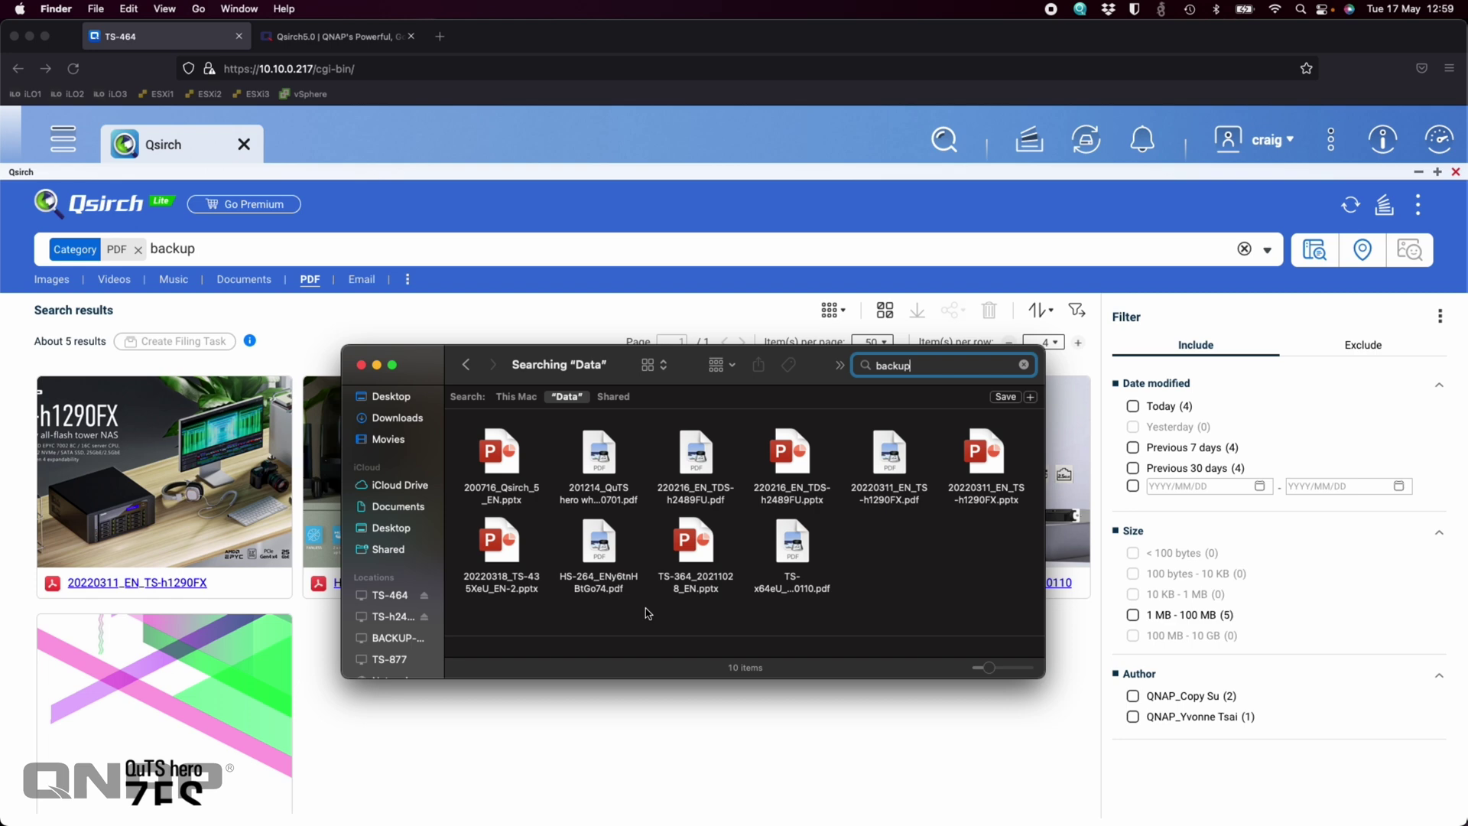
pyautogui.click(947, 561)
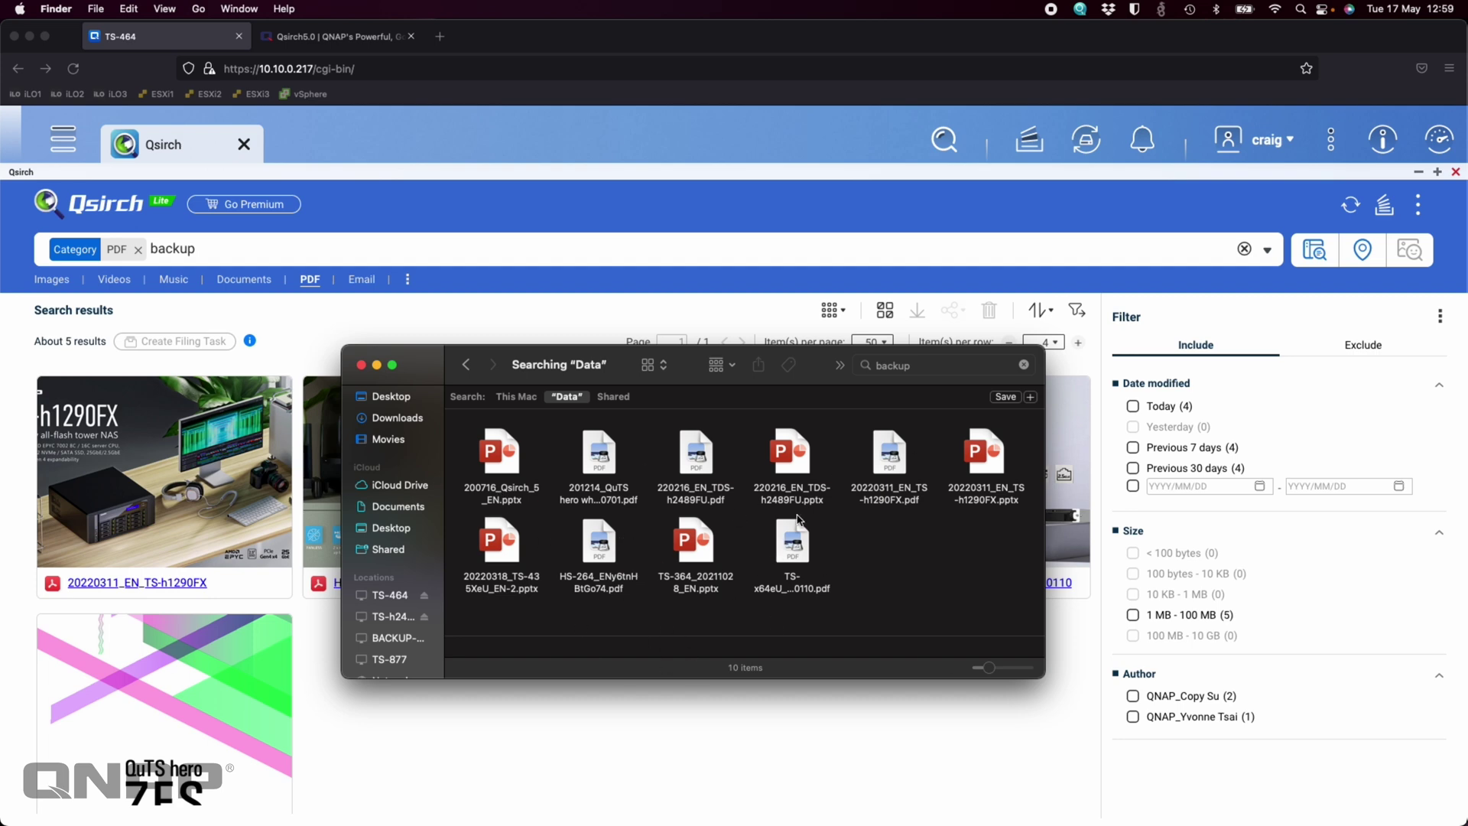
pyautogui.press('super+w')
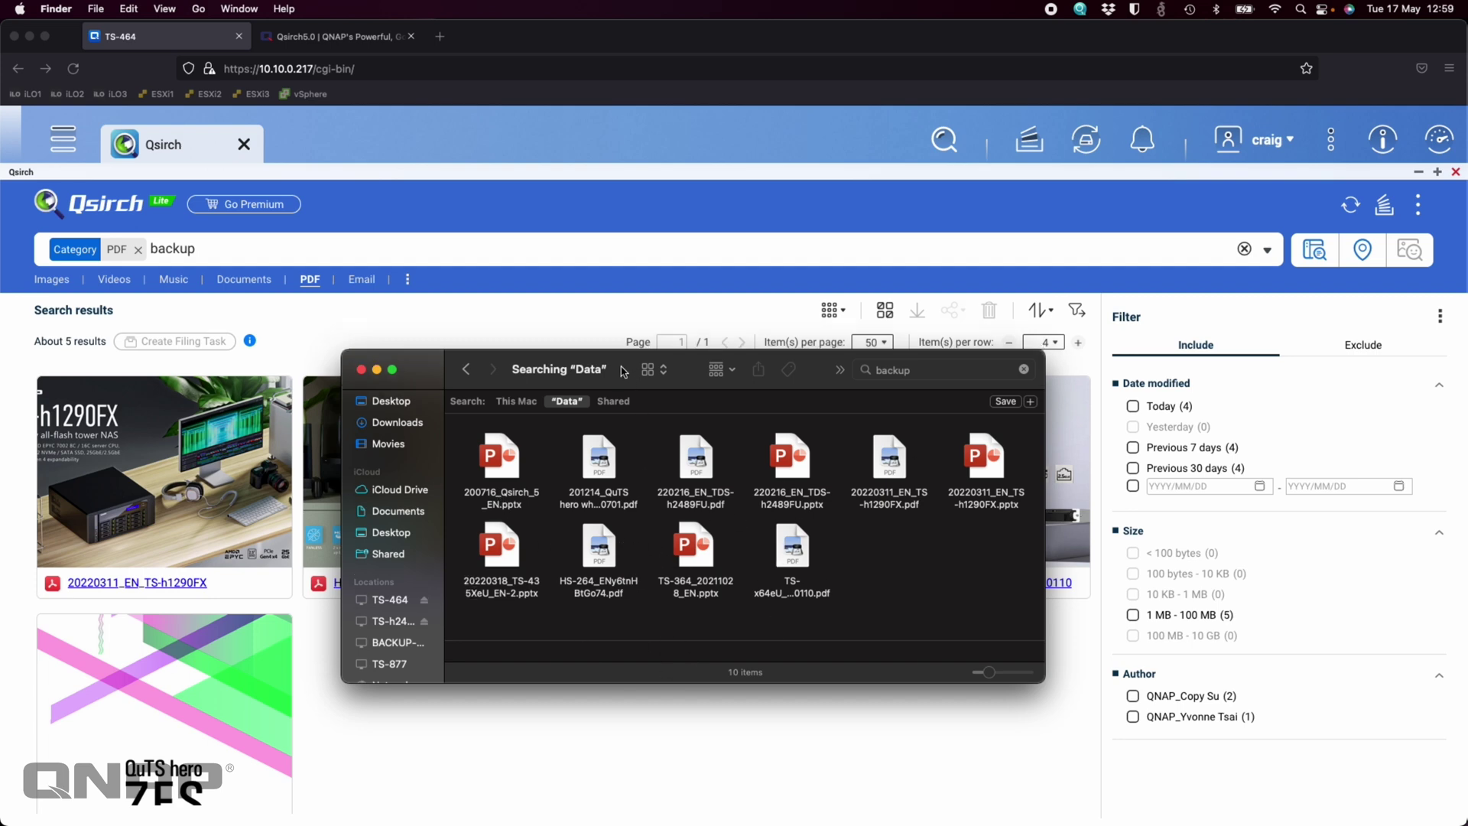
# Bring the Chrome Qsirch window forward via Mission Control and reposition it
pyautogui.hotkey('ctrl', 'Up')
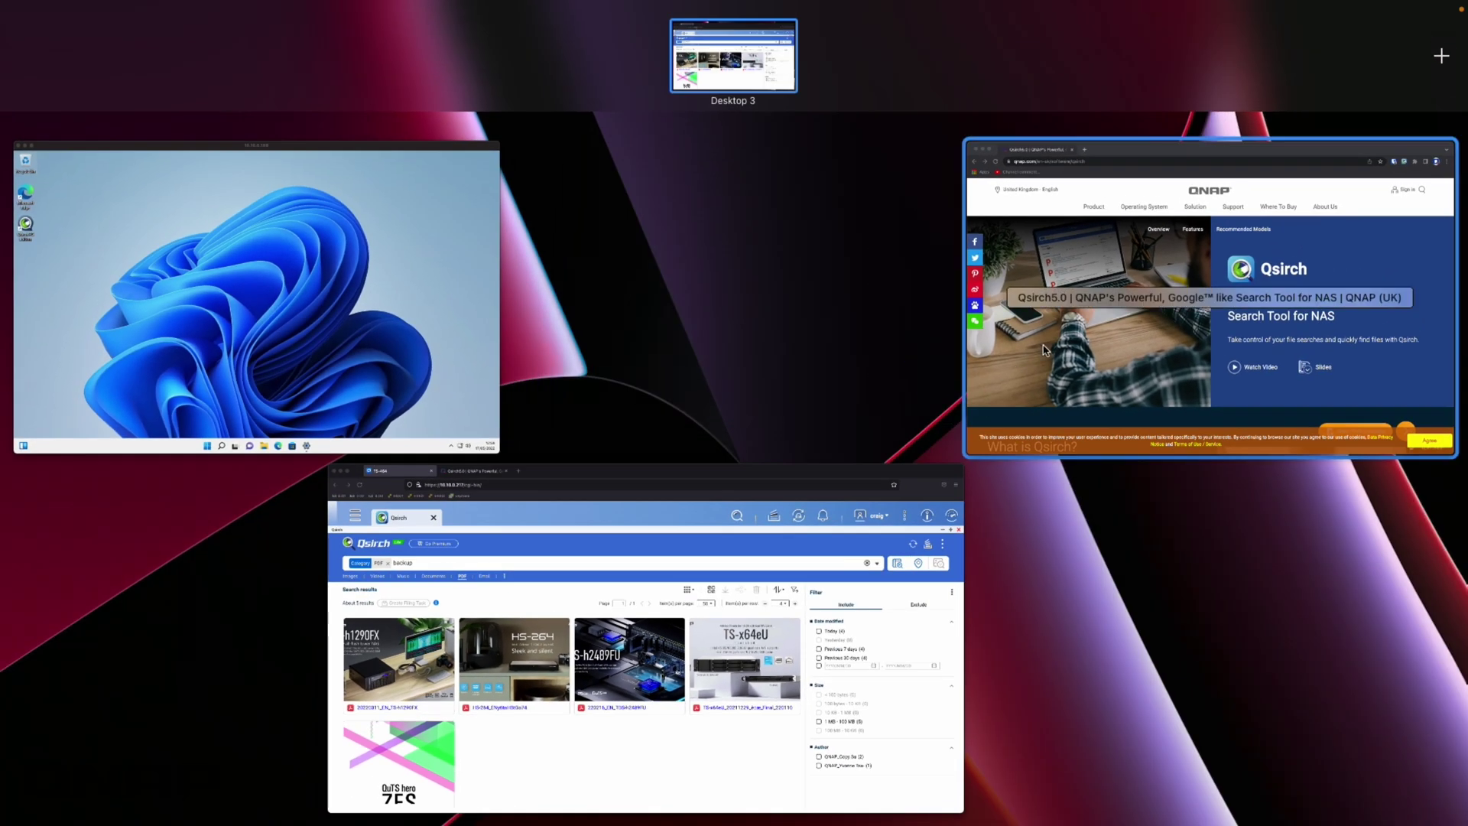
pyautogui.click(1104, 339)
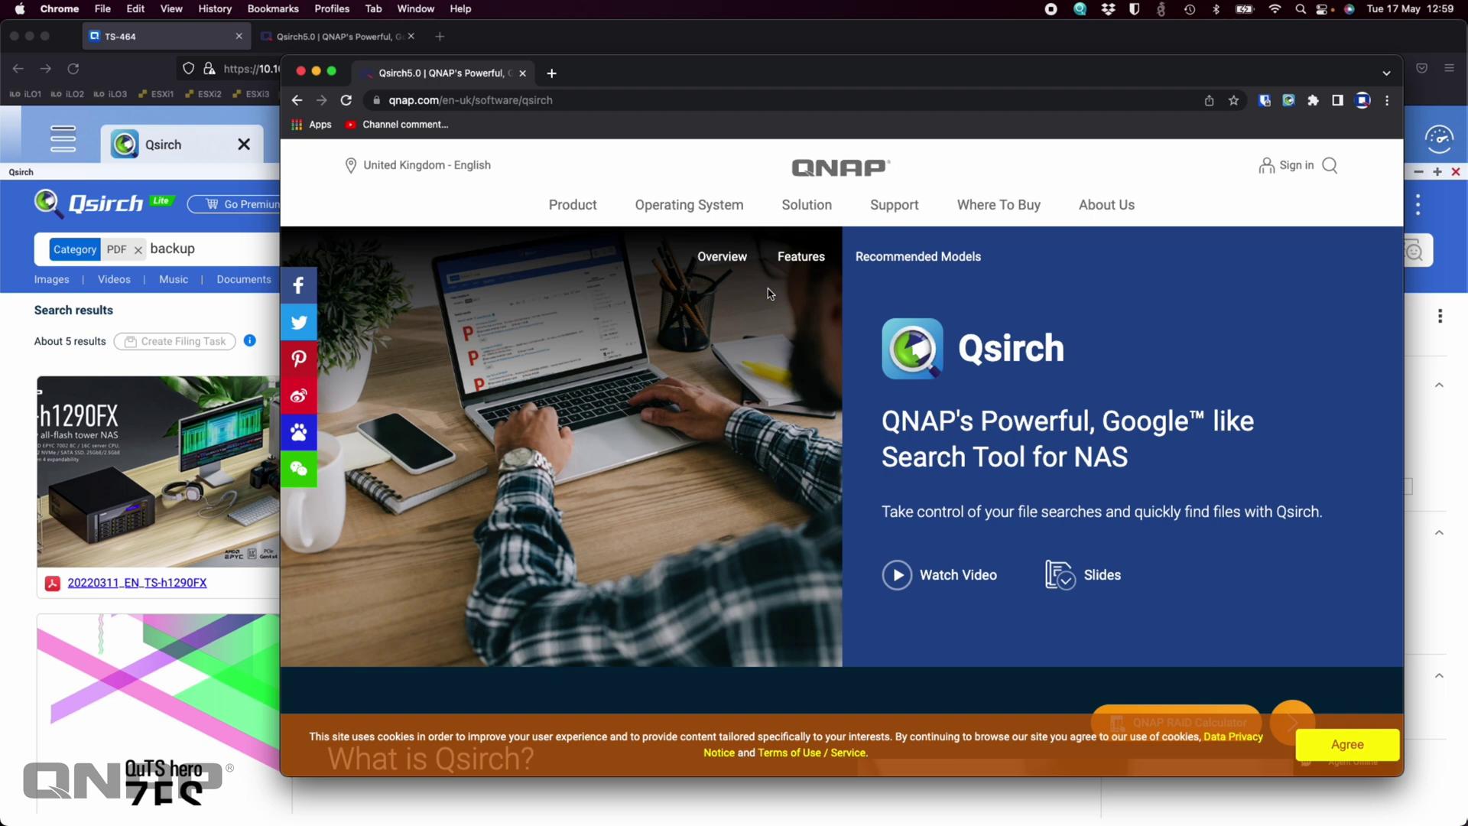
pyautogui.moveTo(682, 82); pyautogui.dragTo(621, 95)
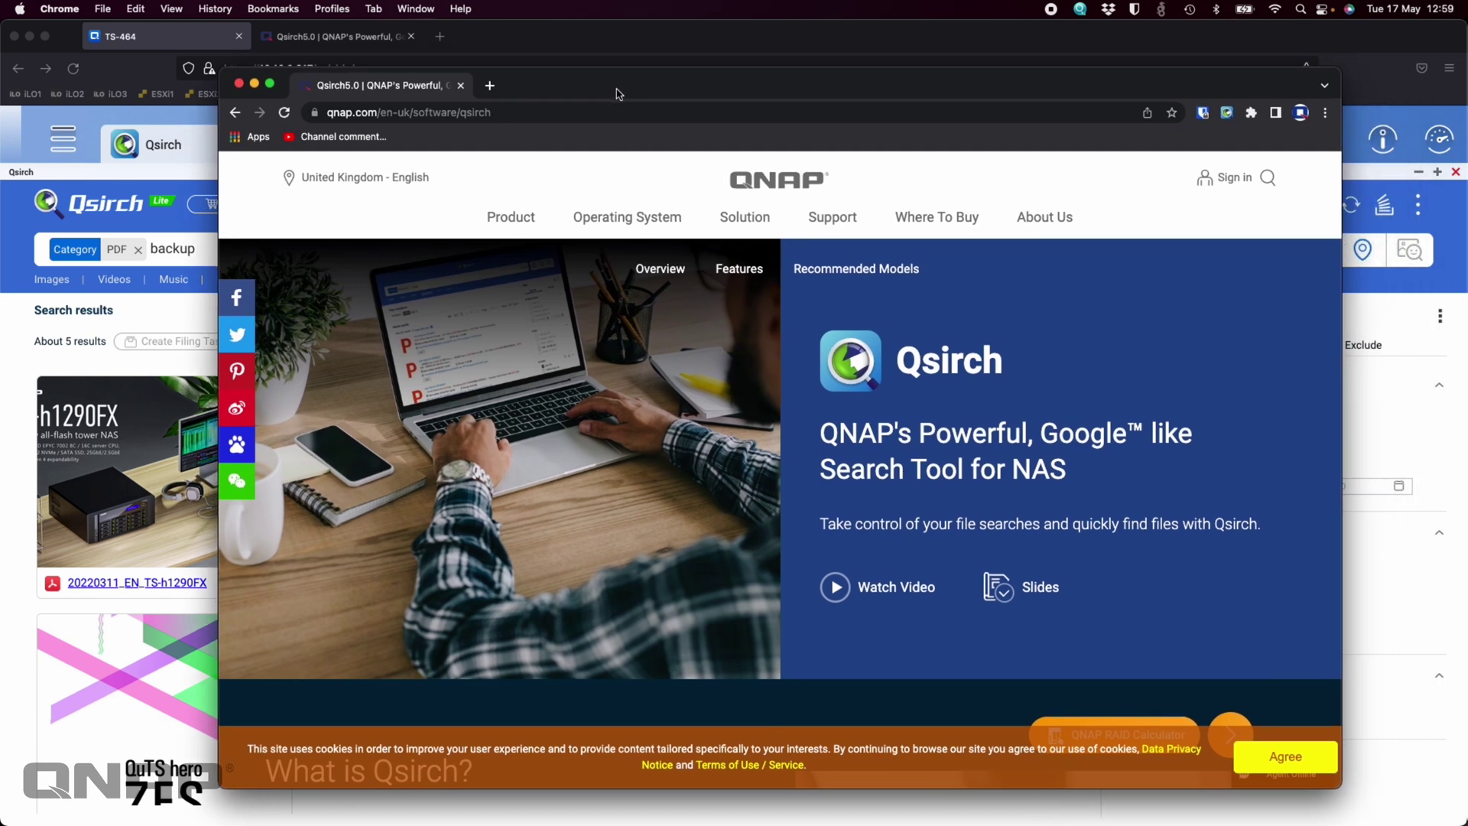
pyautogui.moveTo(644, 90); pyautogui.dragTo(602, 72)
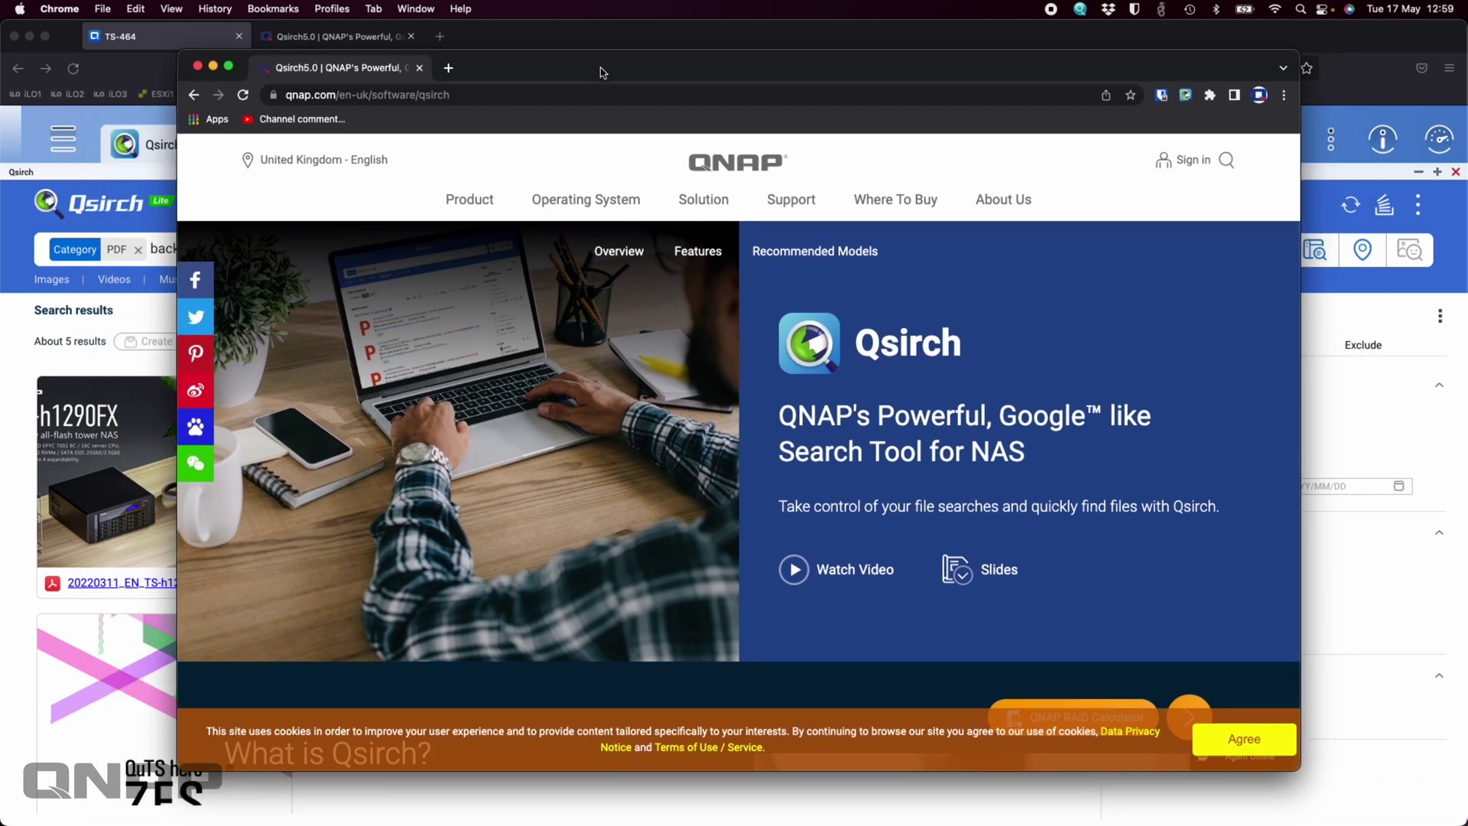
# Search for backup from the Qsirch Chrome extension popup, then show all open windows
pyautogui.click(1186, 97)
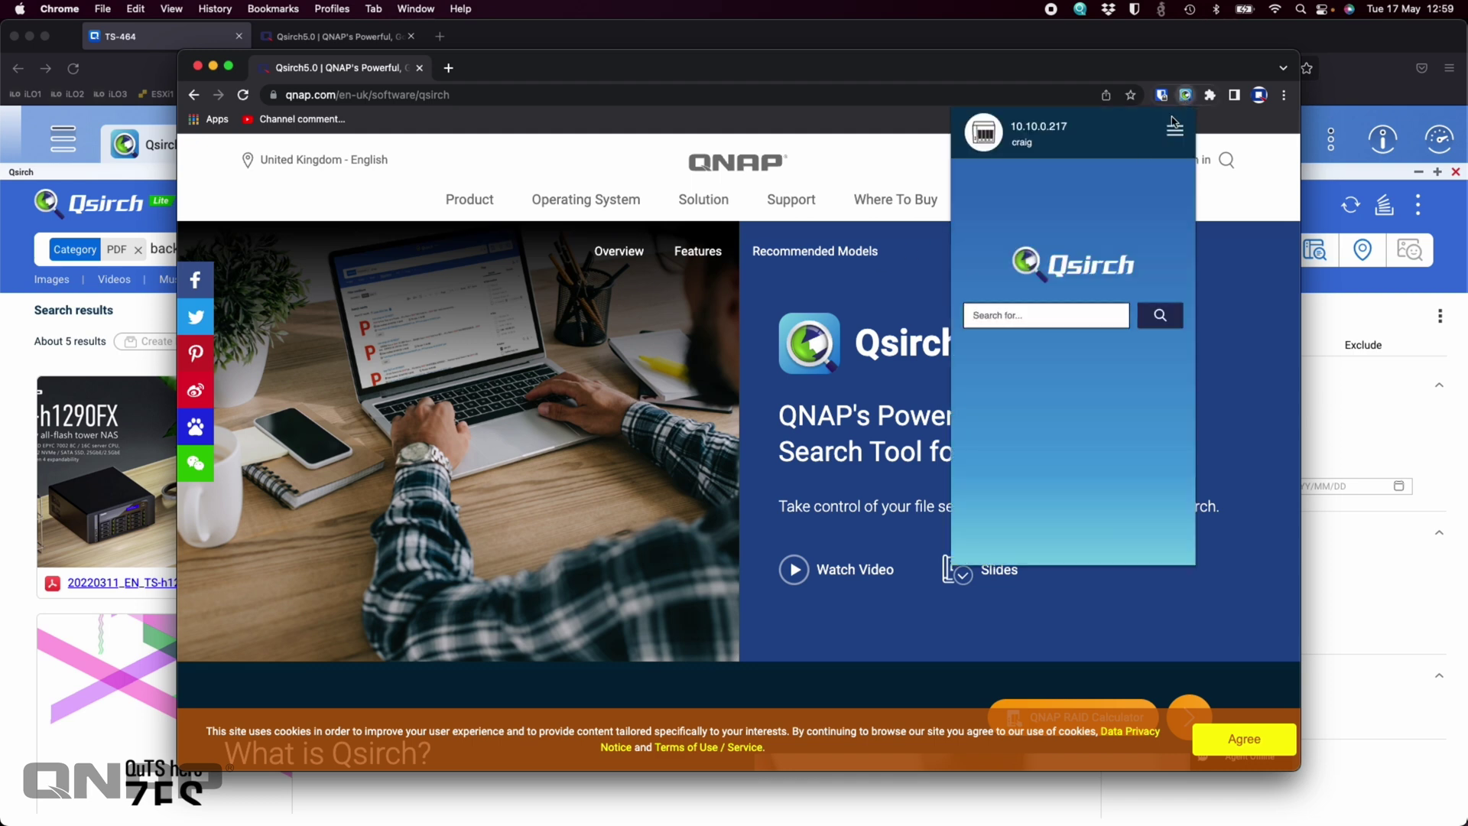
pyautogui.click(1008, 322)
pyautogui.write('backup')
pyautogui.press('Return')
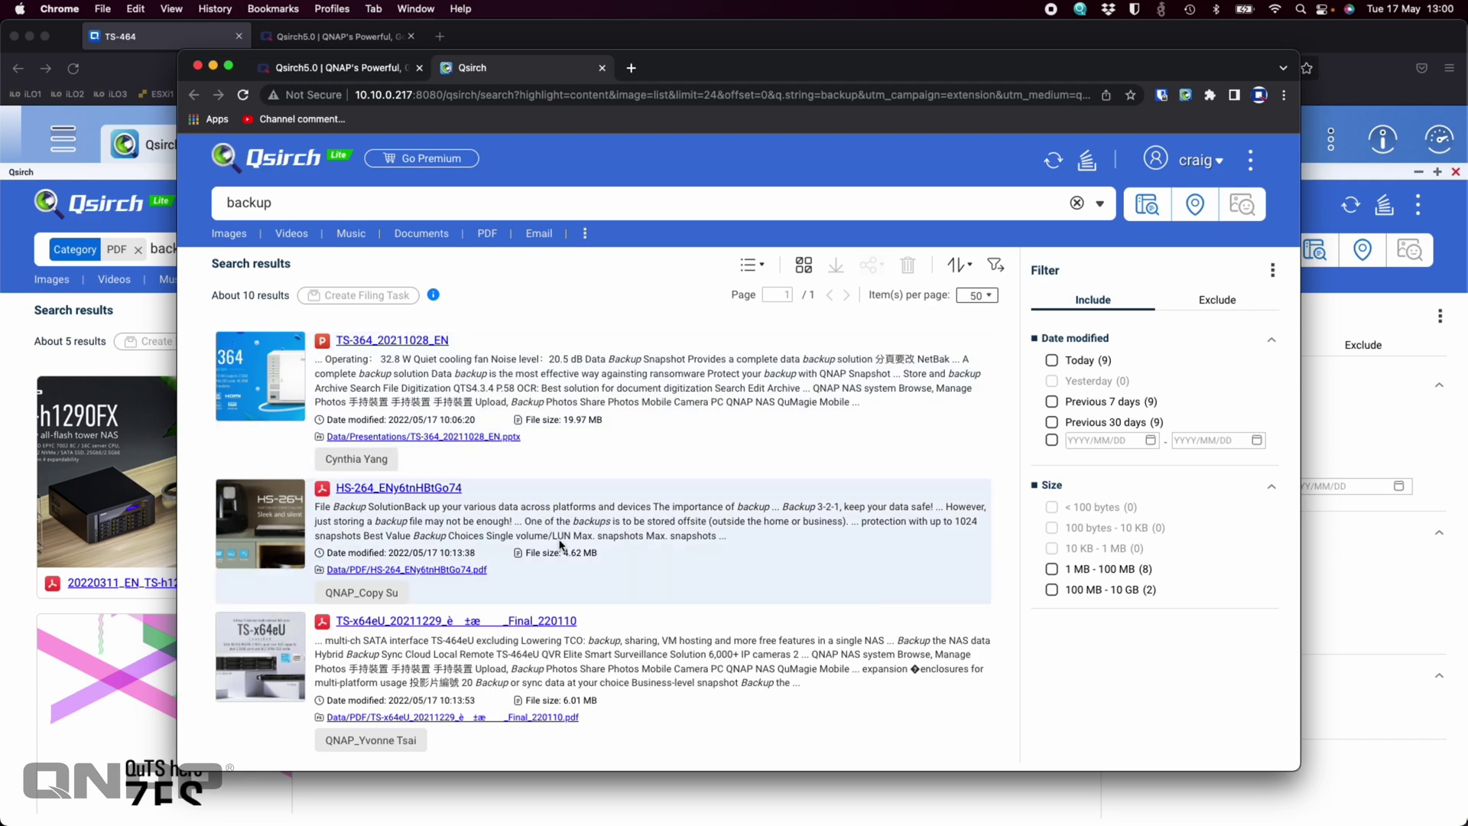
pyautogui.hotkey('ctrl', 'Up')
# Bring the Windows 11 remote desktop forward and launch Qsirch PC Edition
pyautogui.click(557, 535)
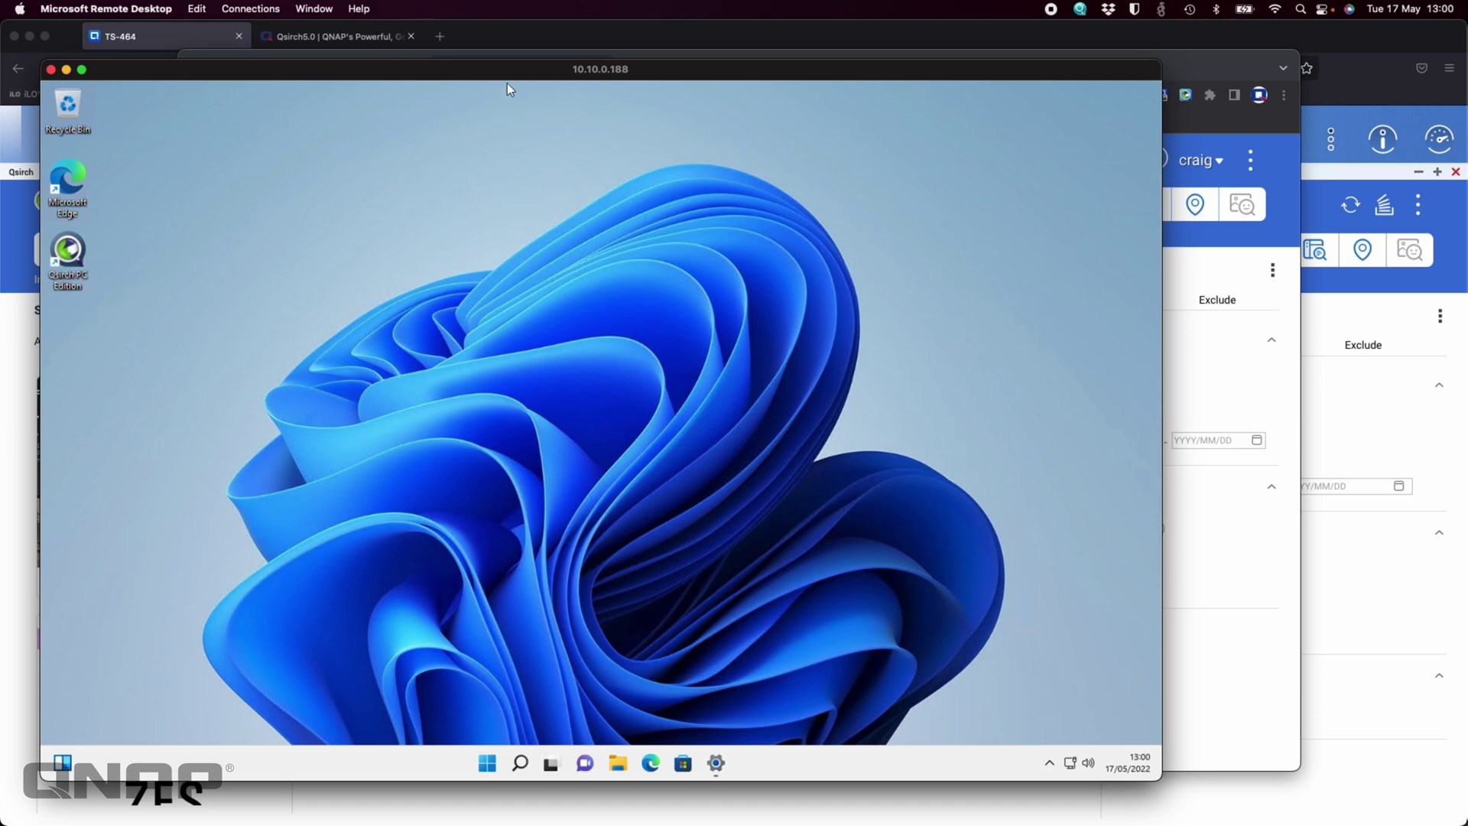
pyautogui.moveTo(507, 70); pyautogui.dragTo(600, 68)
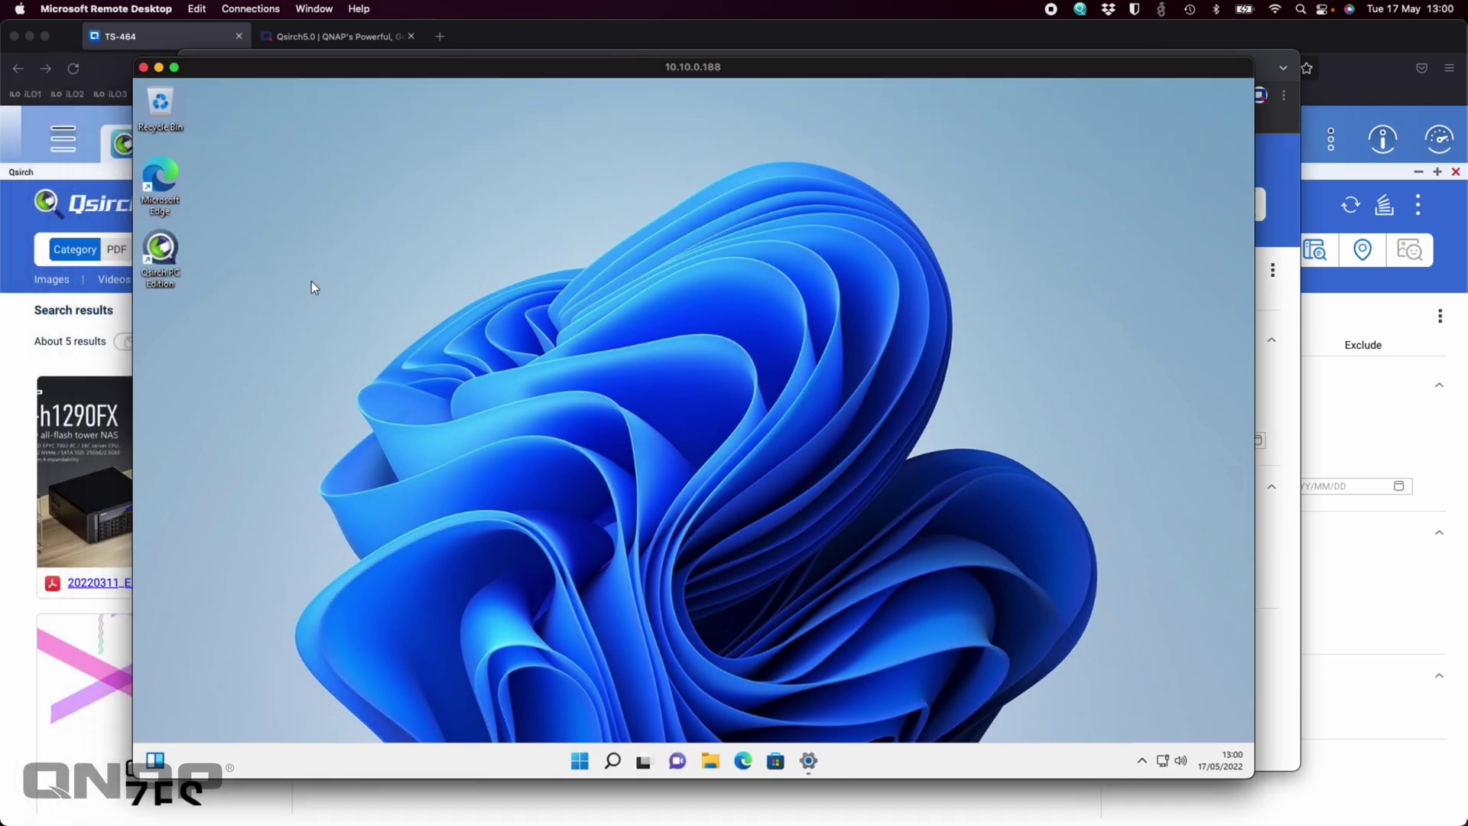
pyautogui.doubleClick(160, 251)
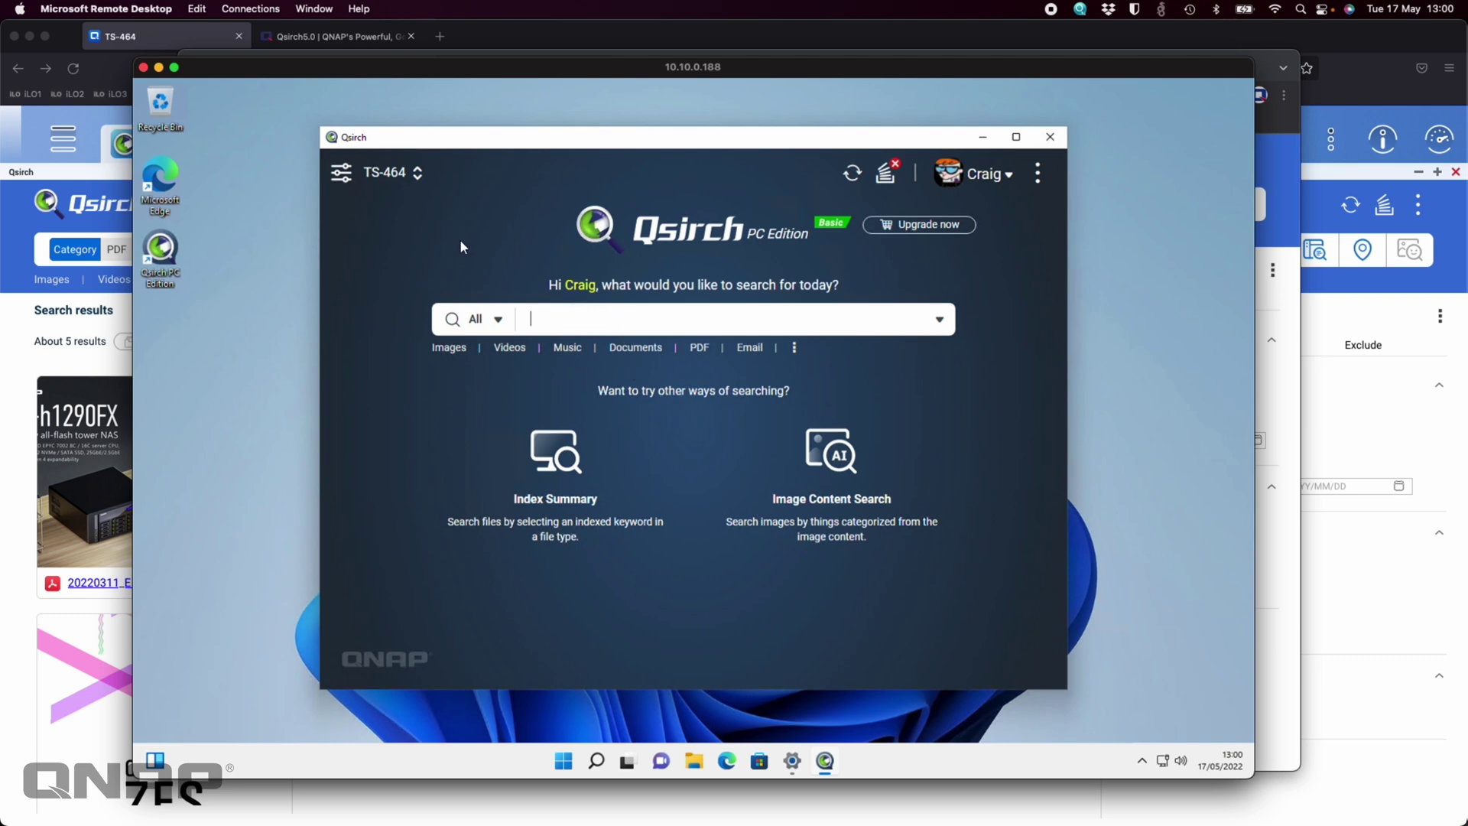
# Review the search sources in Manage Search Sources, keeping TS-464 as the active source
pyautogui.click(390, 173)
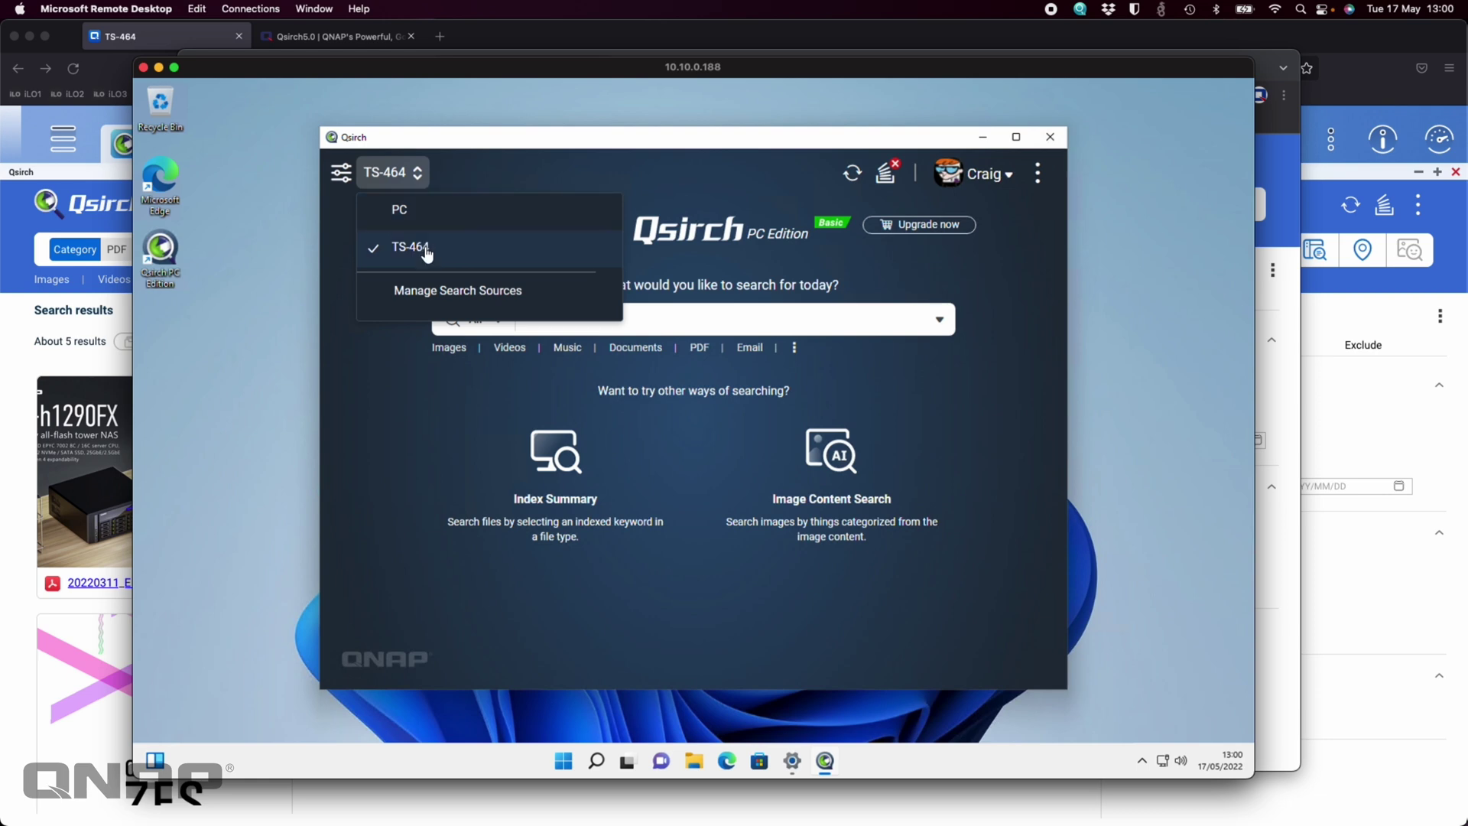
pyautogui.click(430, 291)
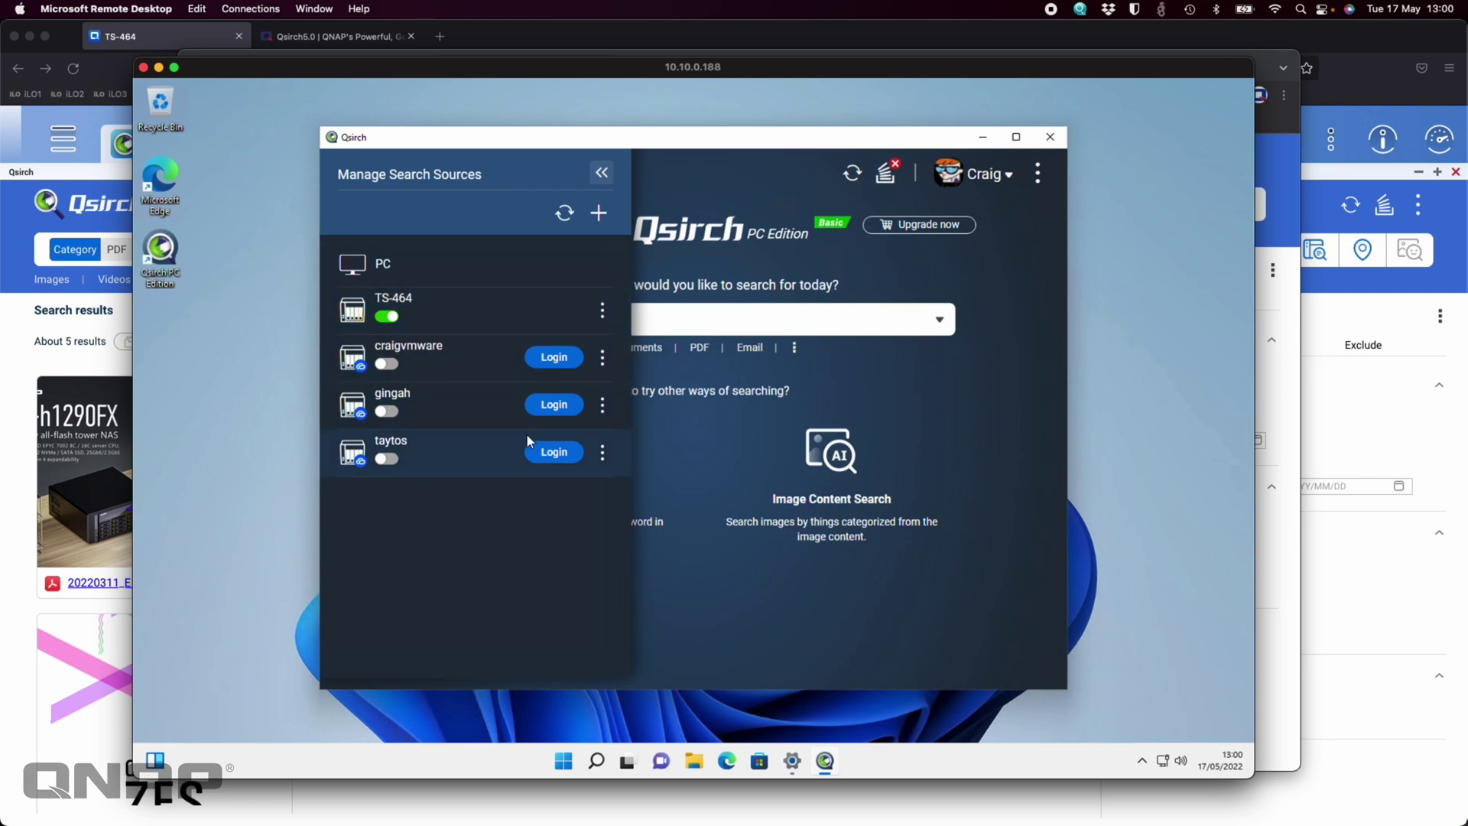
pyautogui.click(694, 185)
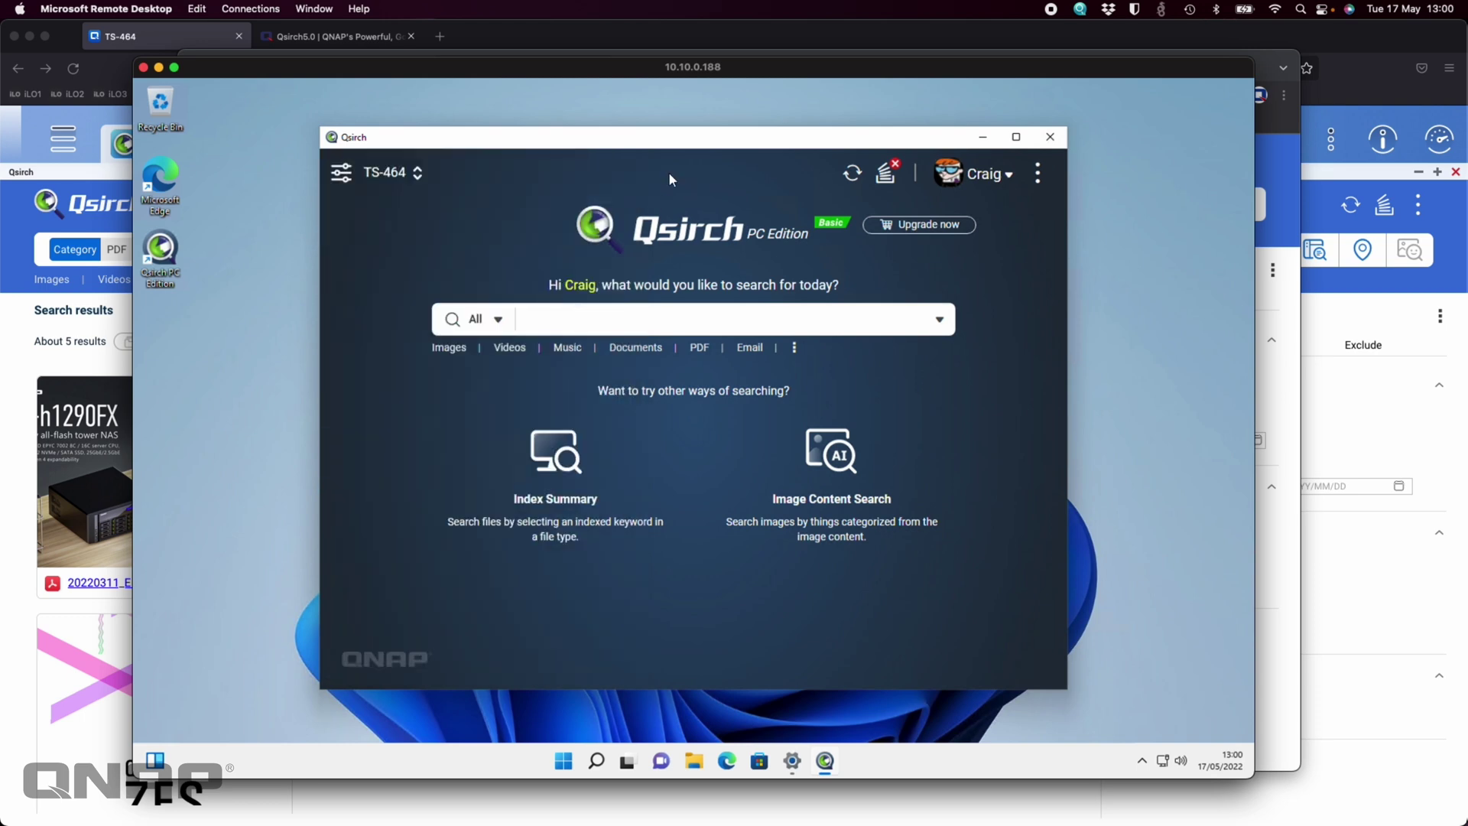
pyautogui.click(418, 173)
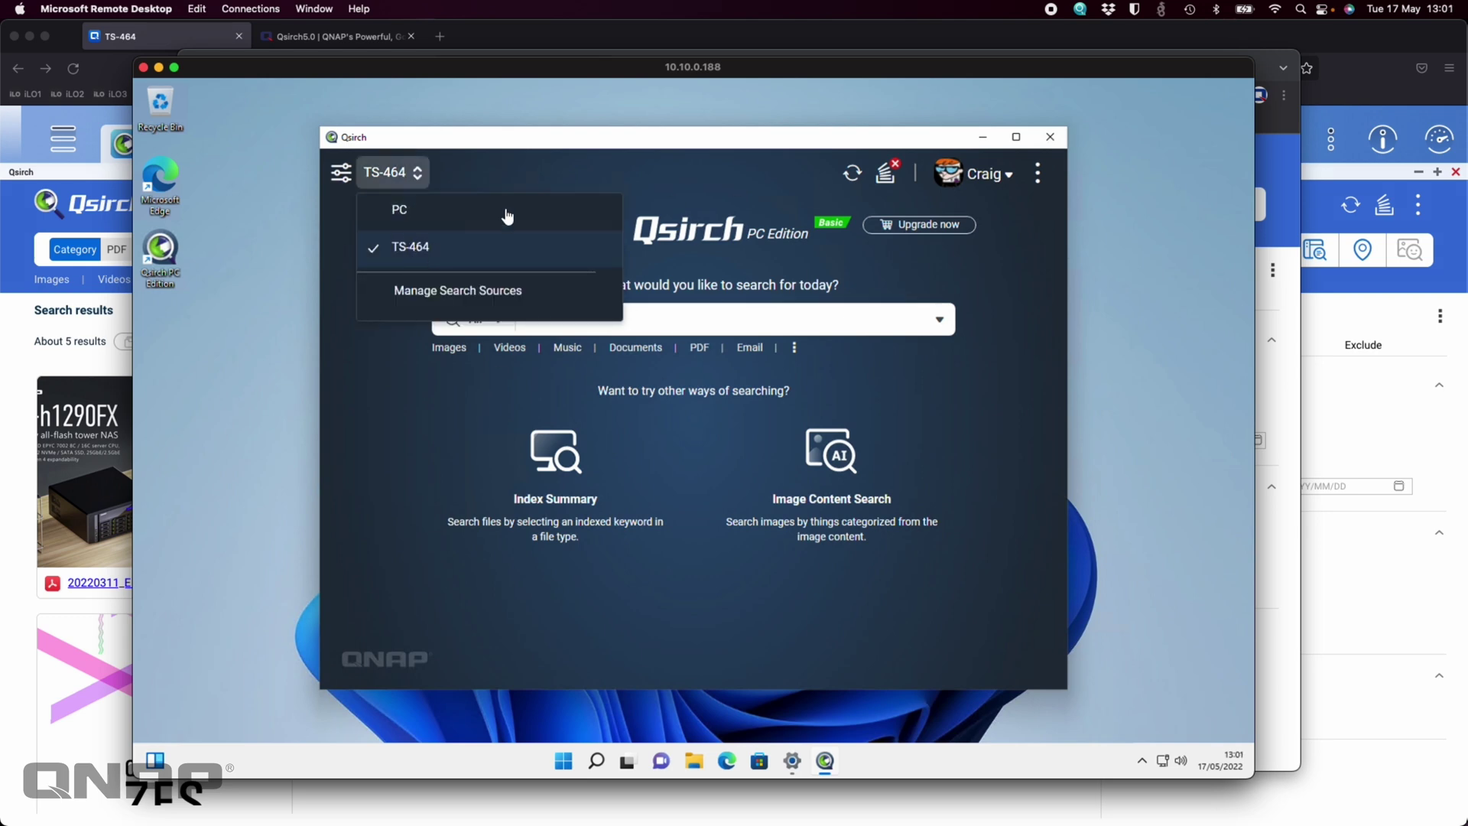
# Search TS-464 for 'backup' in Qsirch PC Edition, narrow to the 5 PDFs, then return to Firefox
pyautogui.click(660, 178)
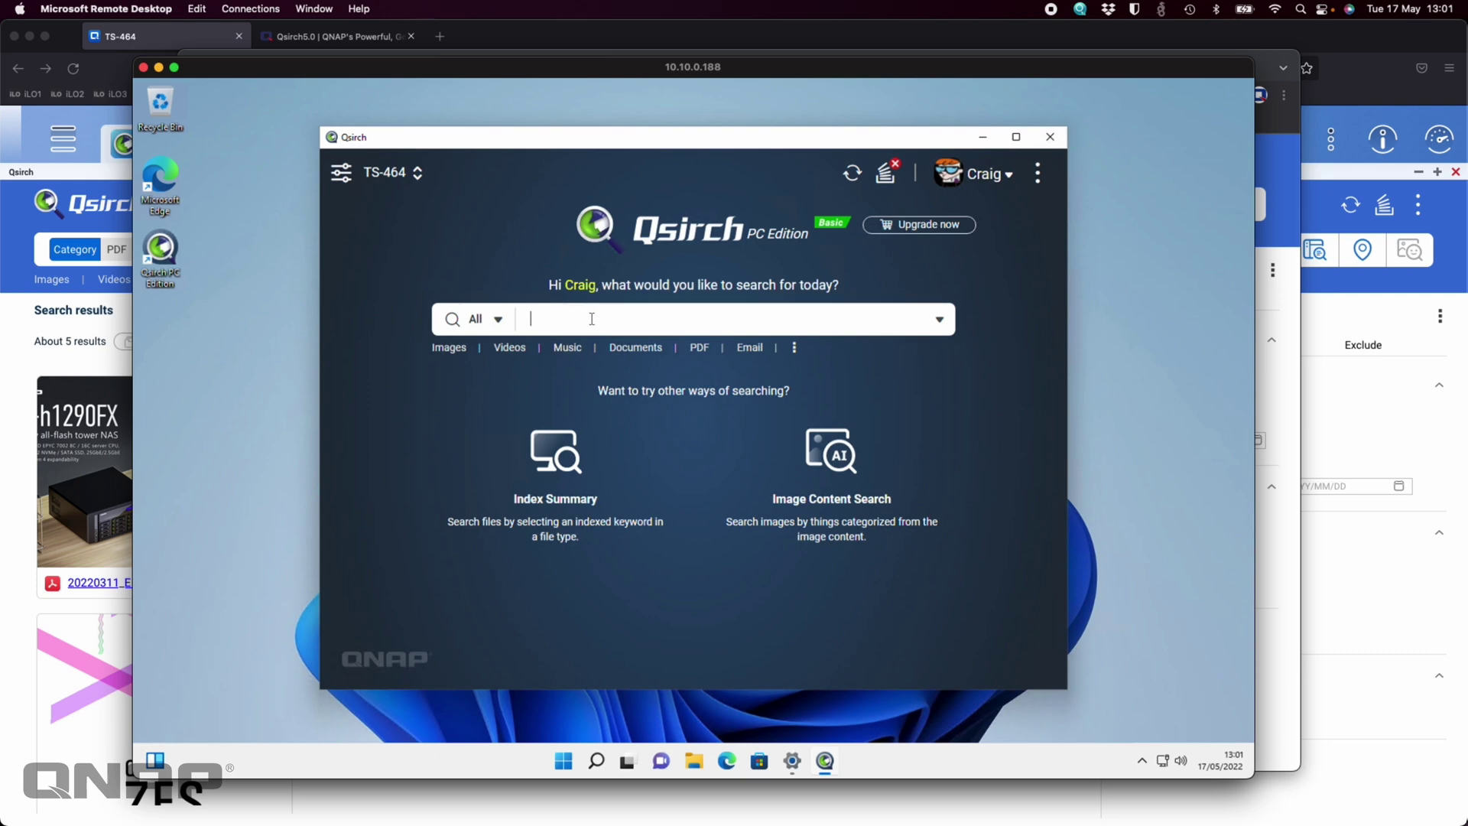
pyautogui.write('backup')
pyautogui.press('Return')
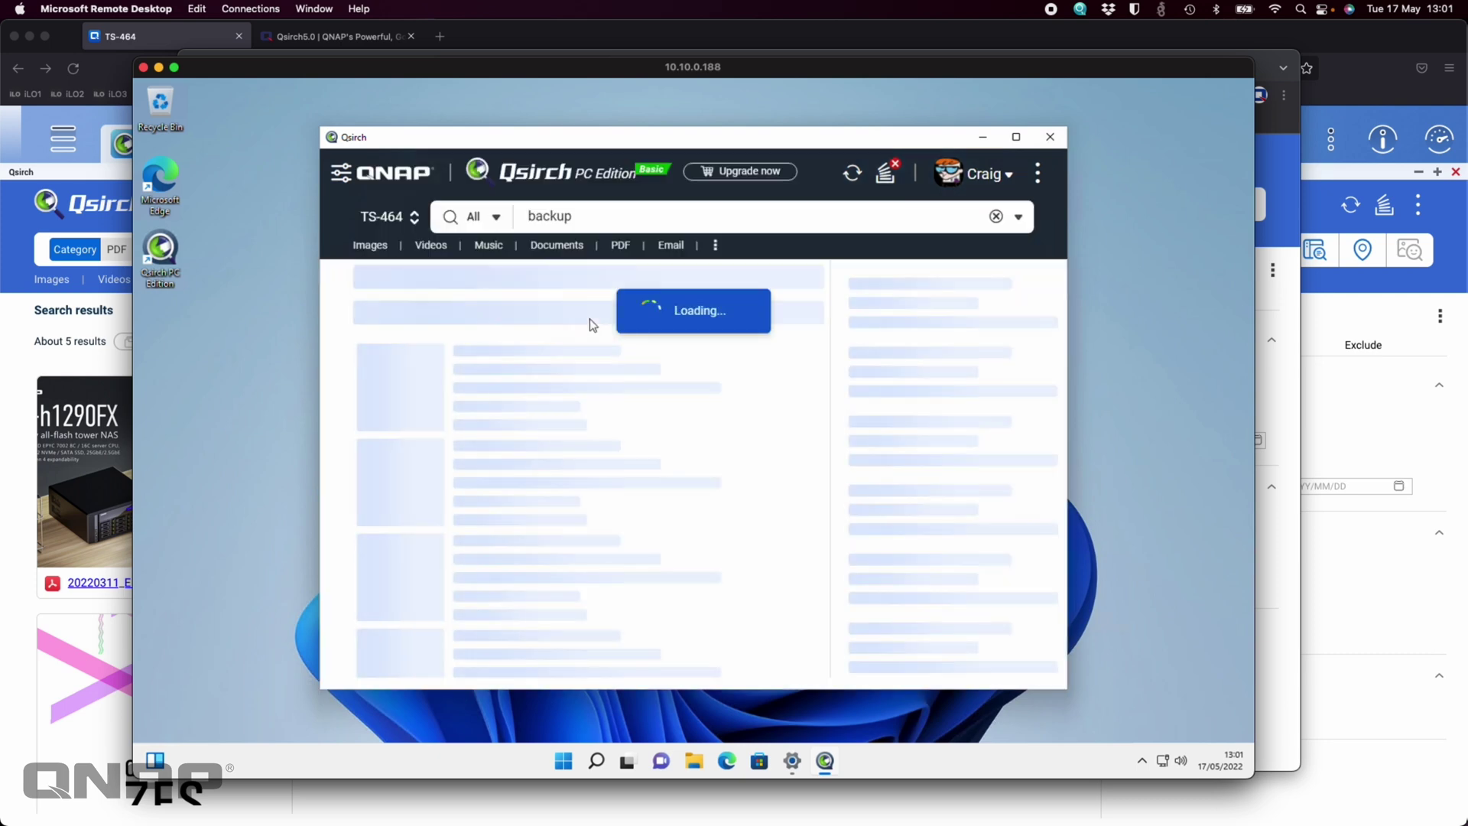
pyautogui.scroll(-3, 725, 444)
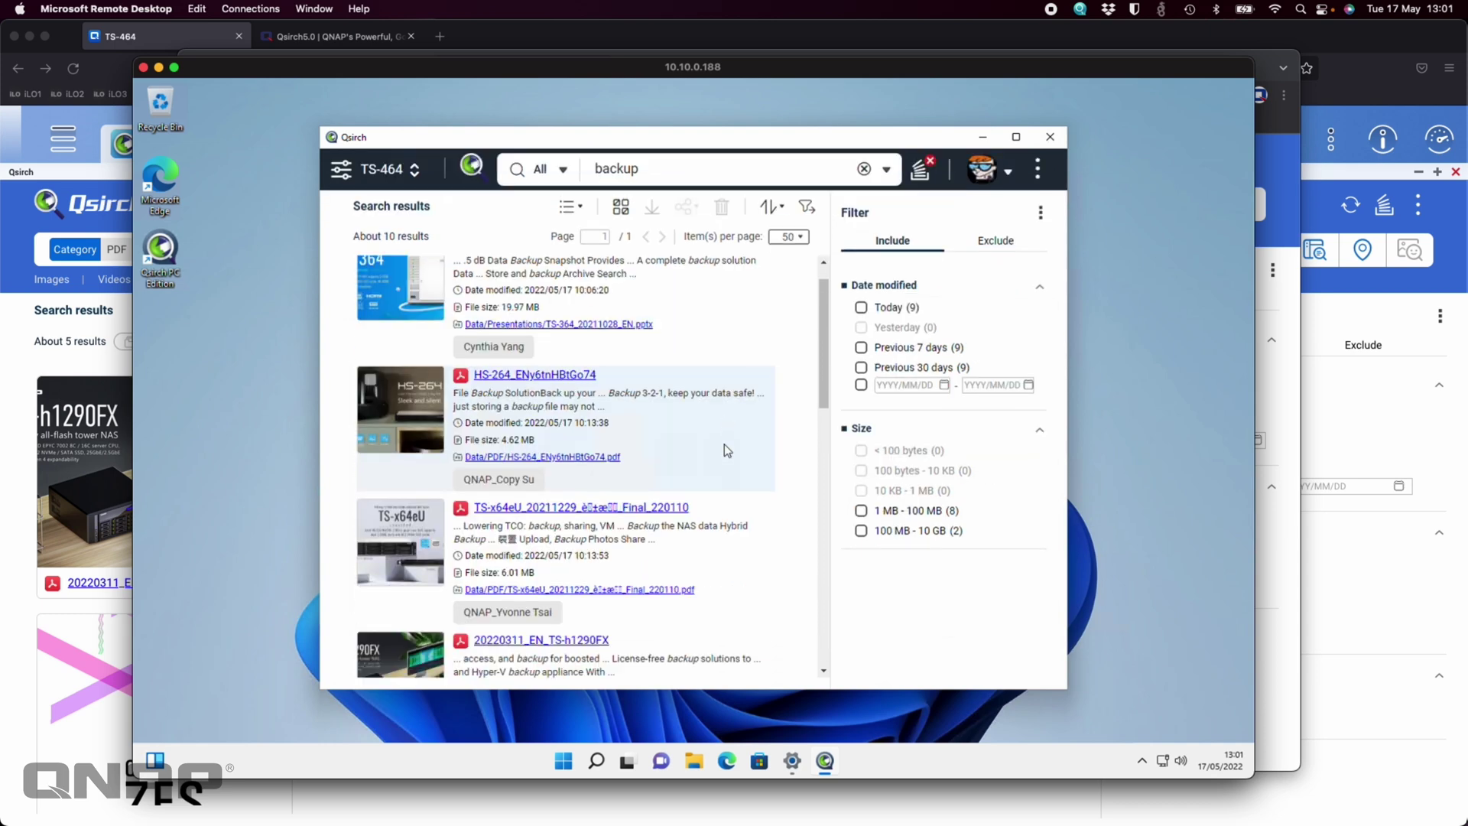
pyautogui.scroll(2, 723, 443)
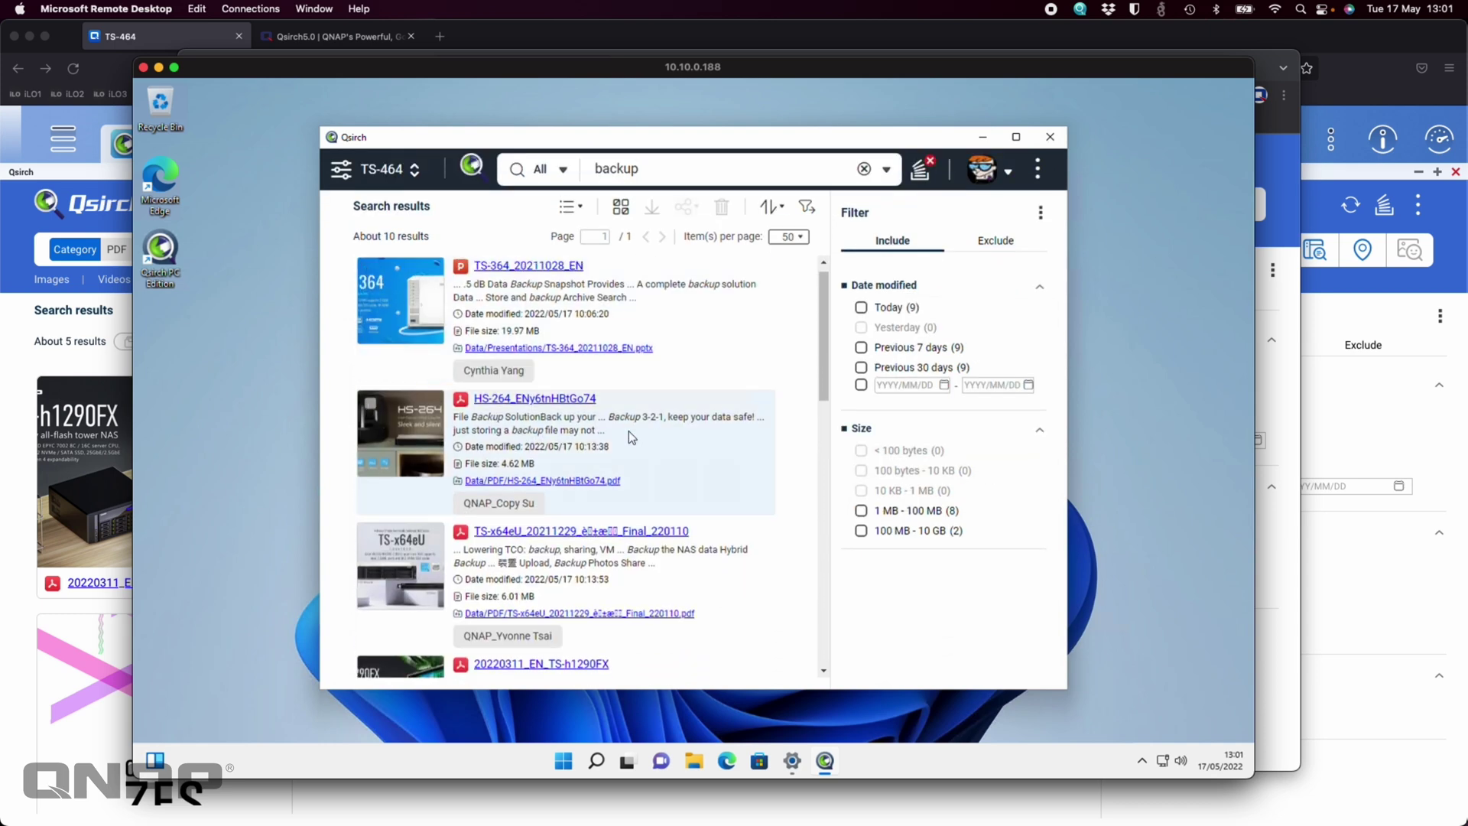
pyautogui.scroll(2, 629, 429)
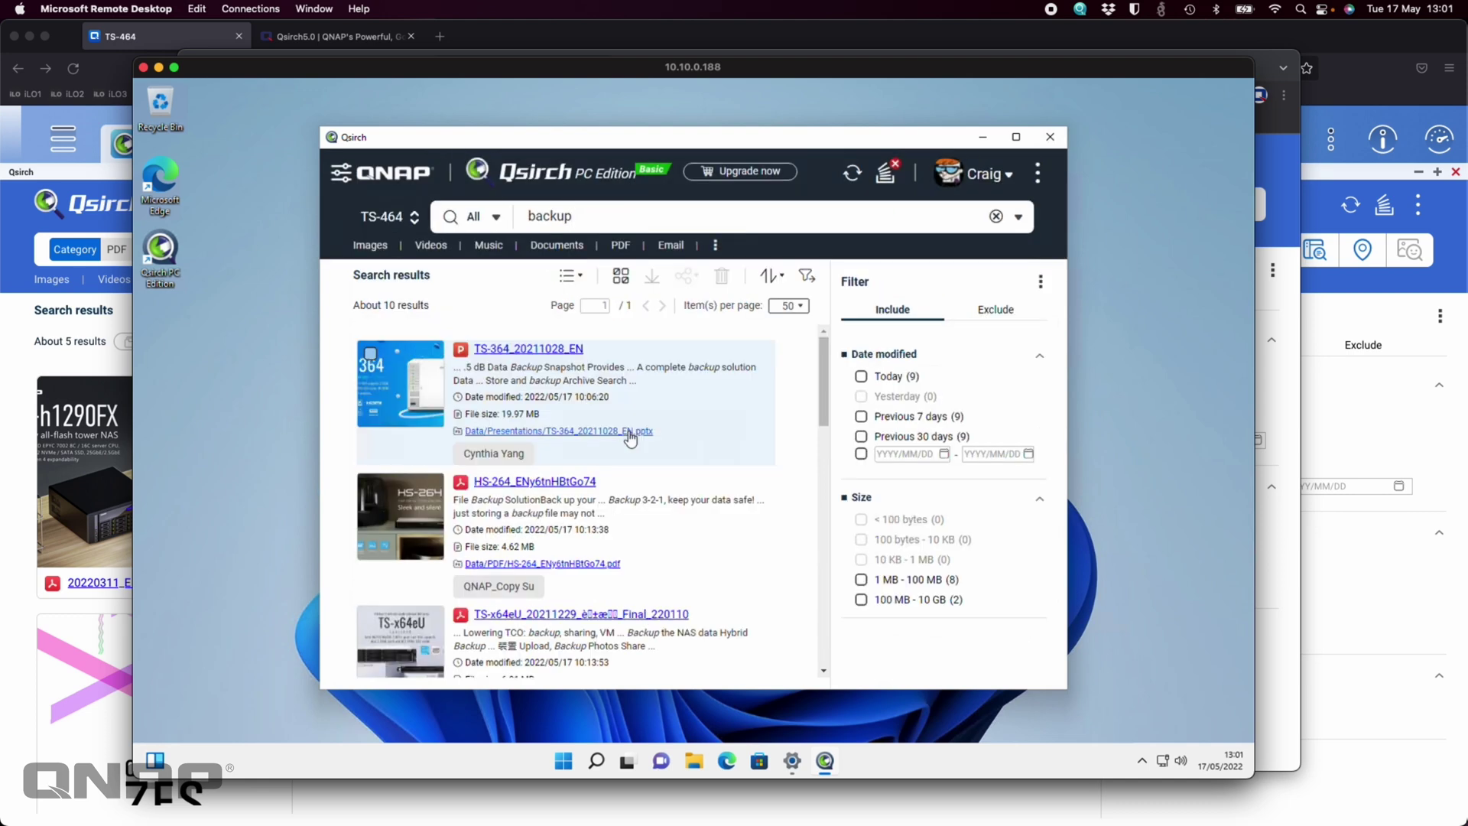
pyautogui.scroll(-2, 632, 394)
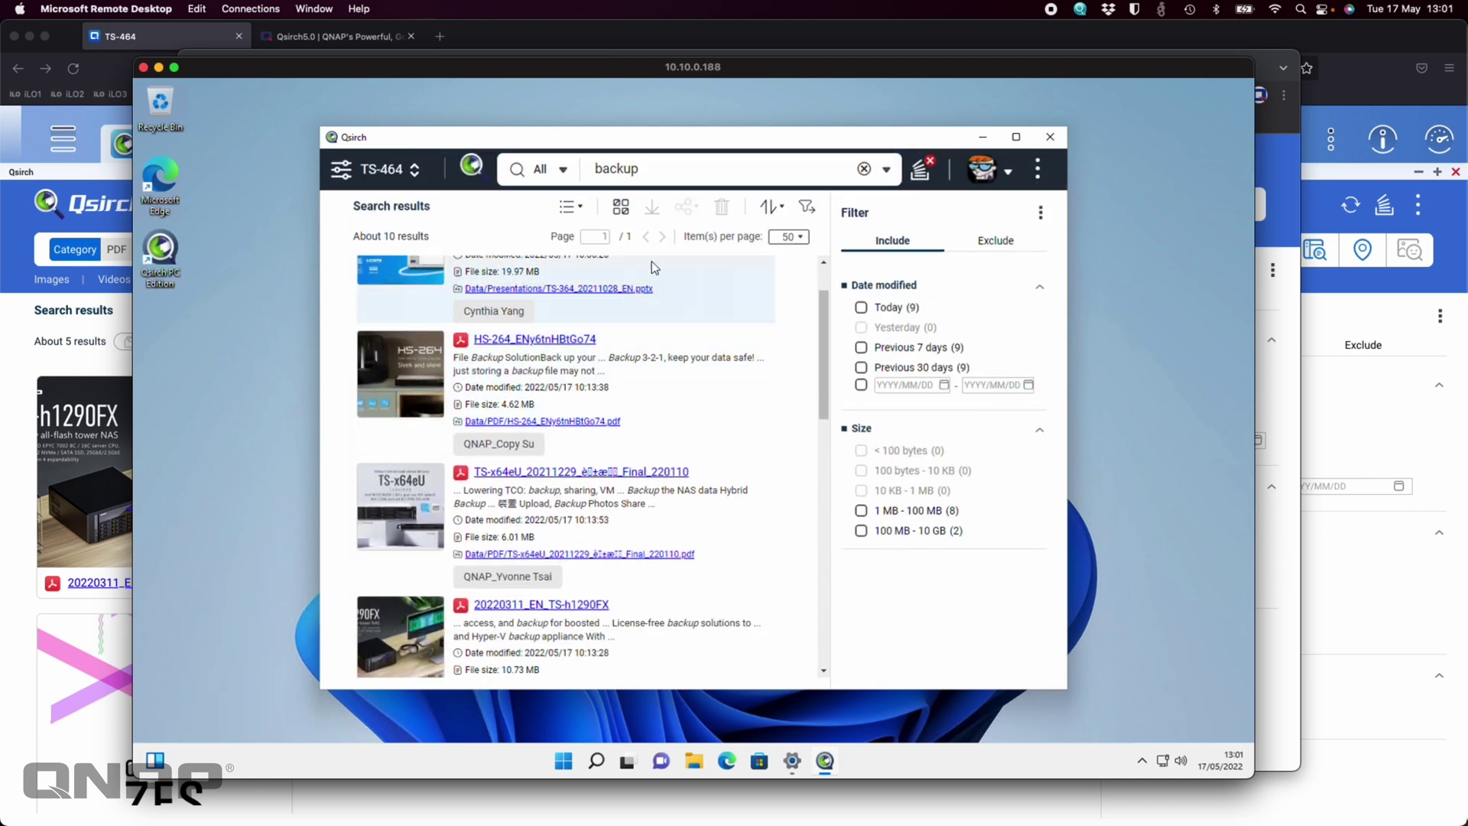
pyautogui.scroll(3, 618, 312)
pyautogui.click(619, 244)
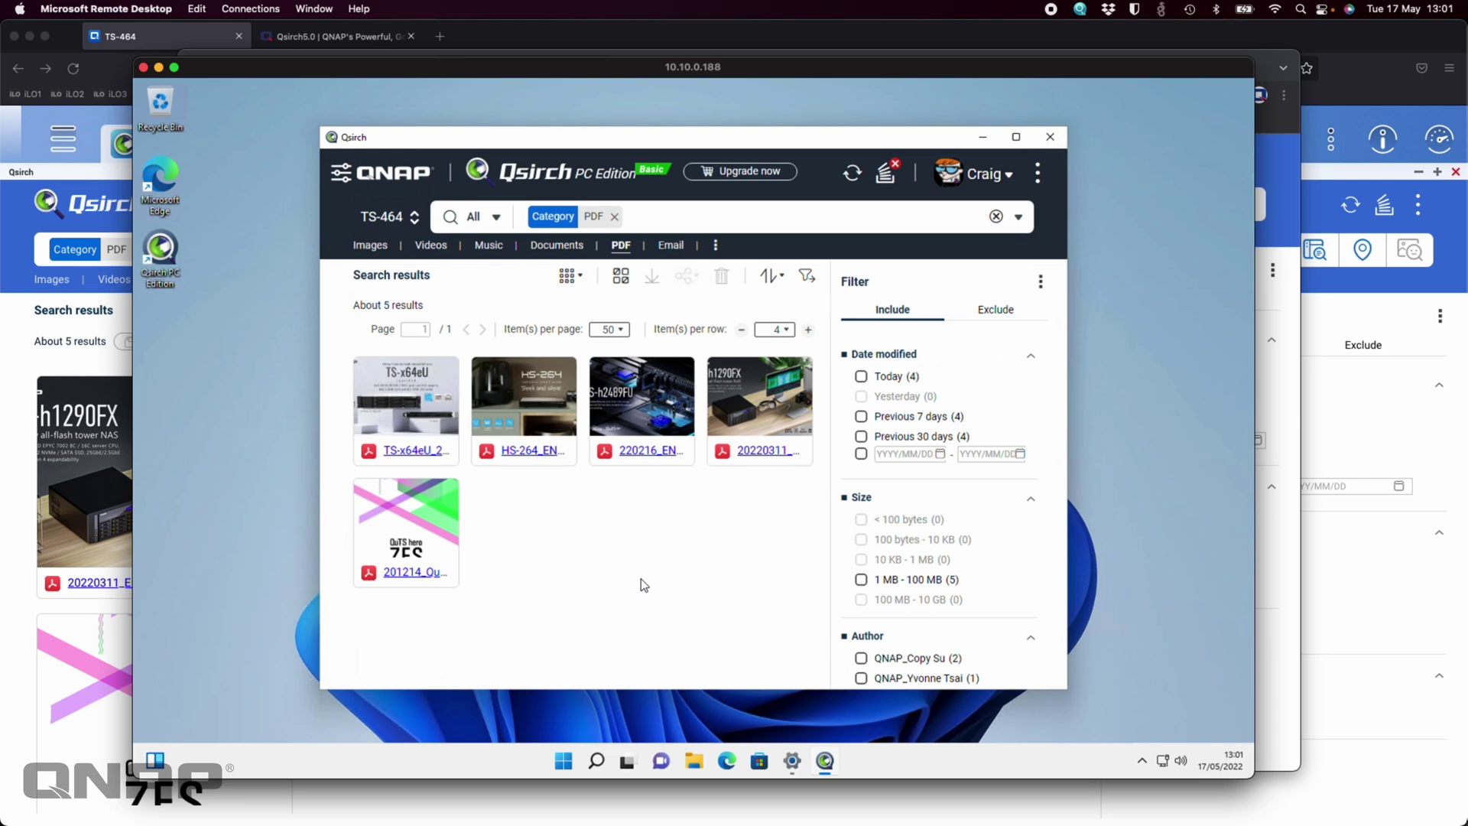
pyautogui.click(505, 809)
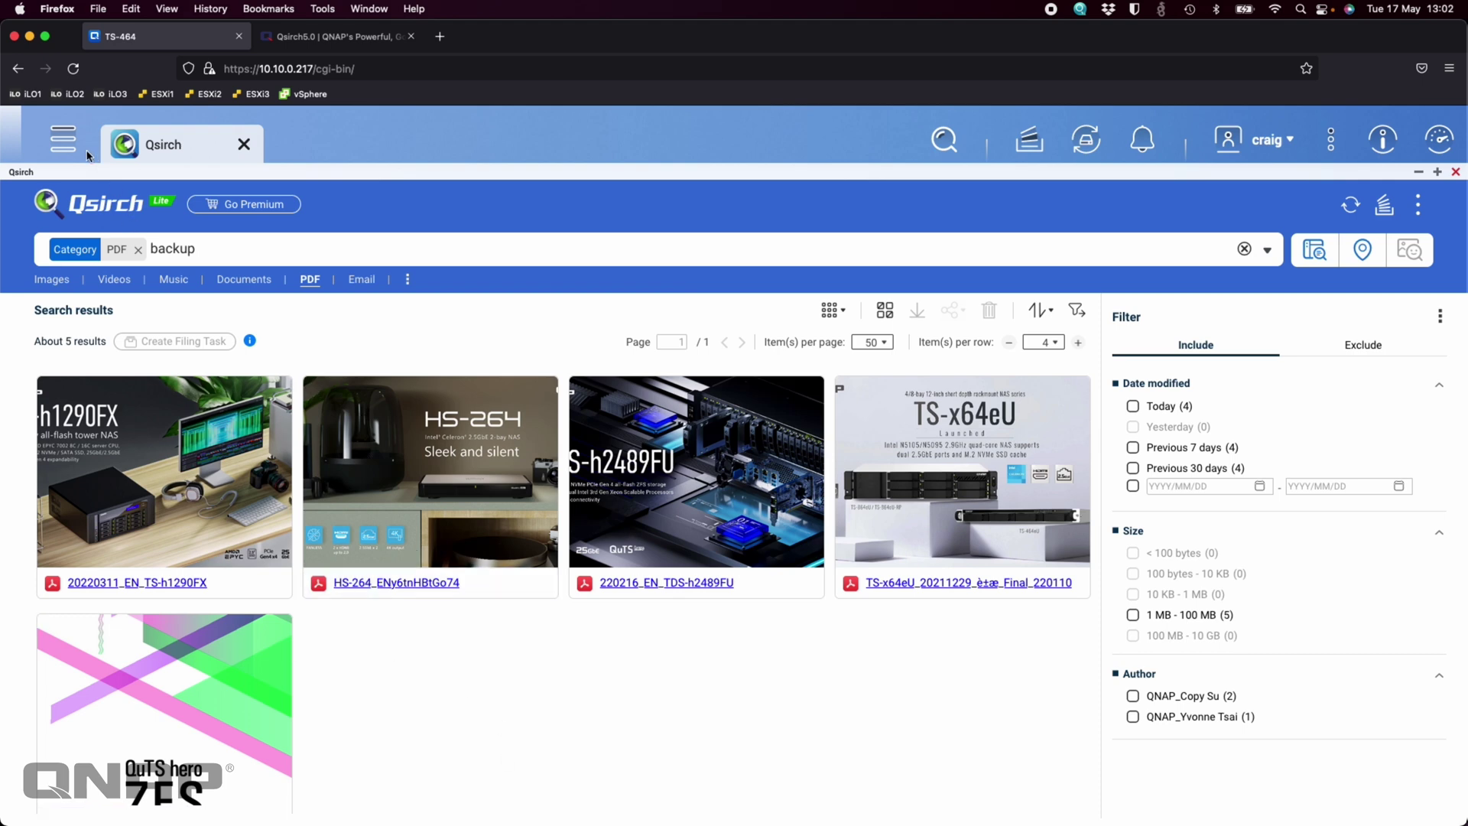
# Open Multimedia Console's Content Management and inspect the Multimedia, Public and Data source paths
pyautogui.click(63, 140)
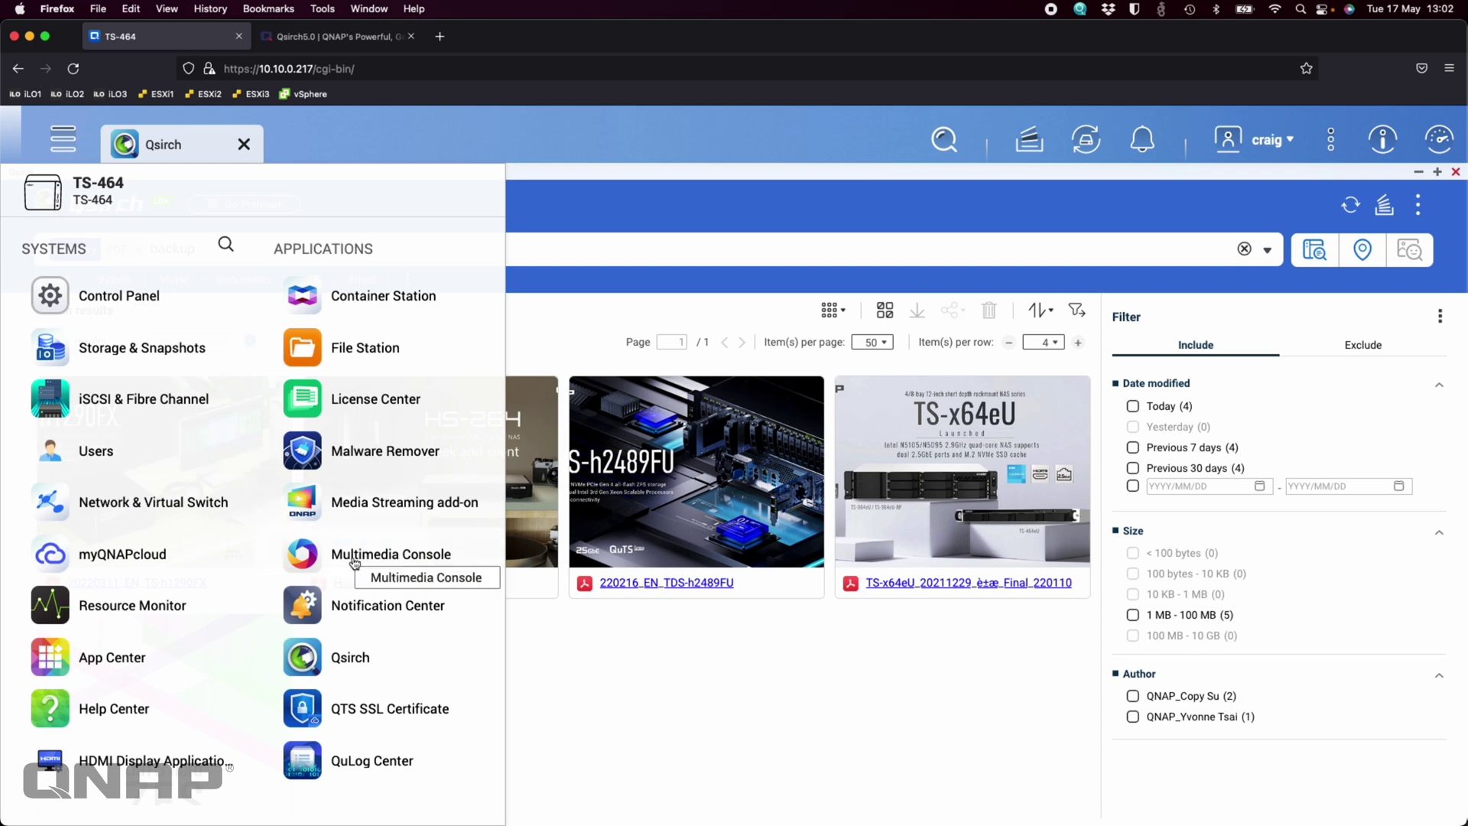
pyautogui.click(399, 557)
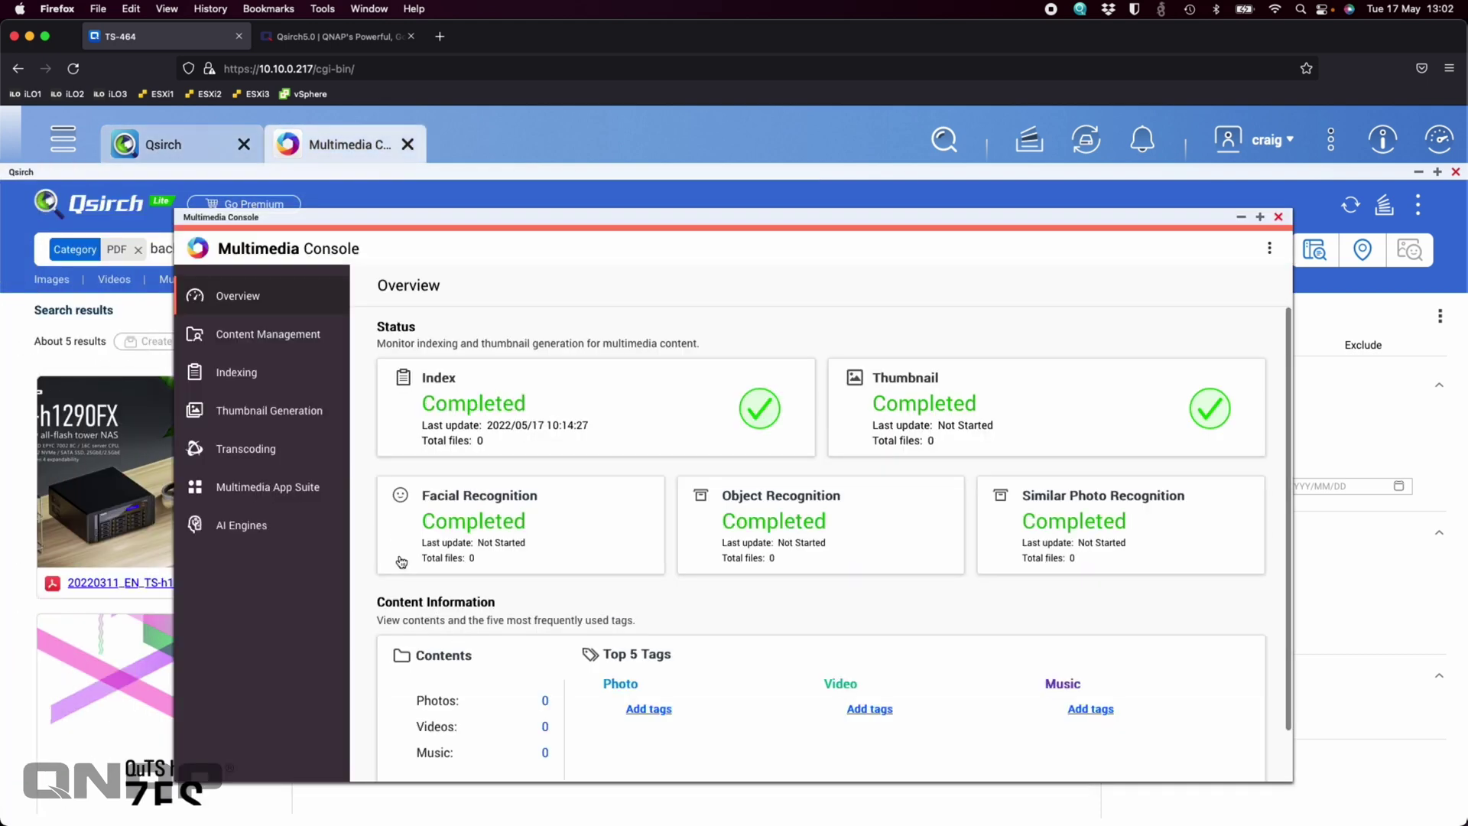
pyautogui.click(262, 341)
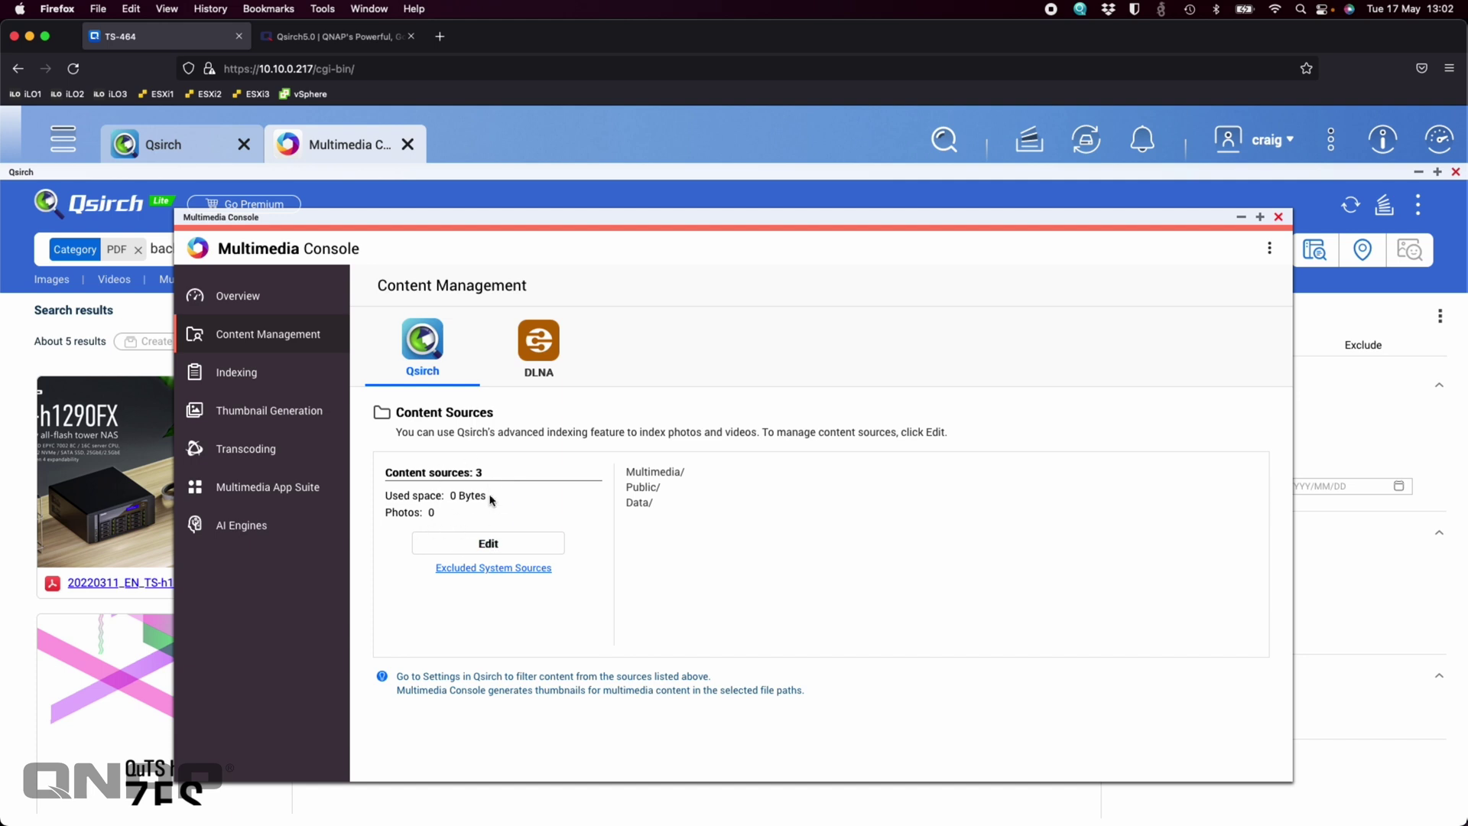
pyautogui.tripleClick(627, 473)
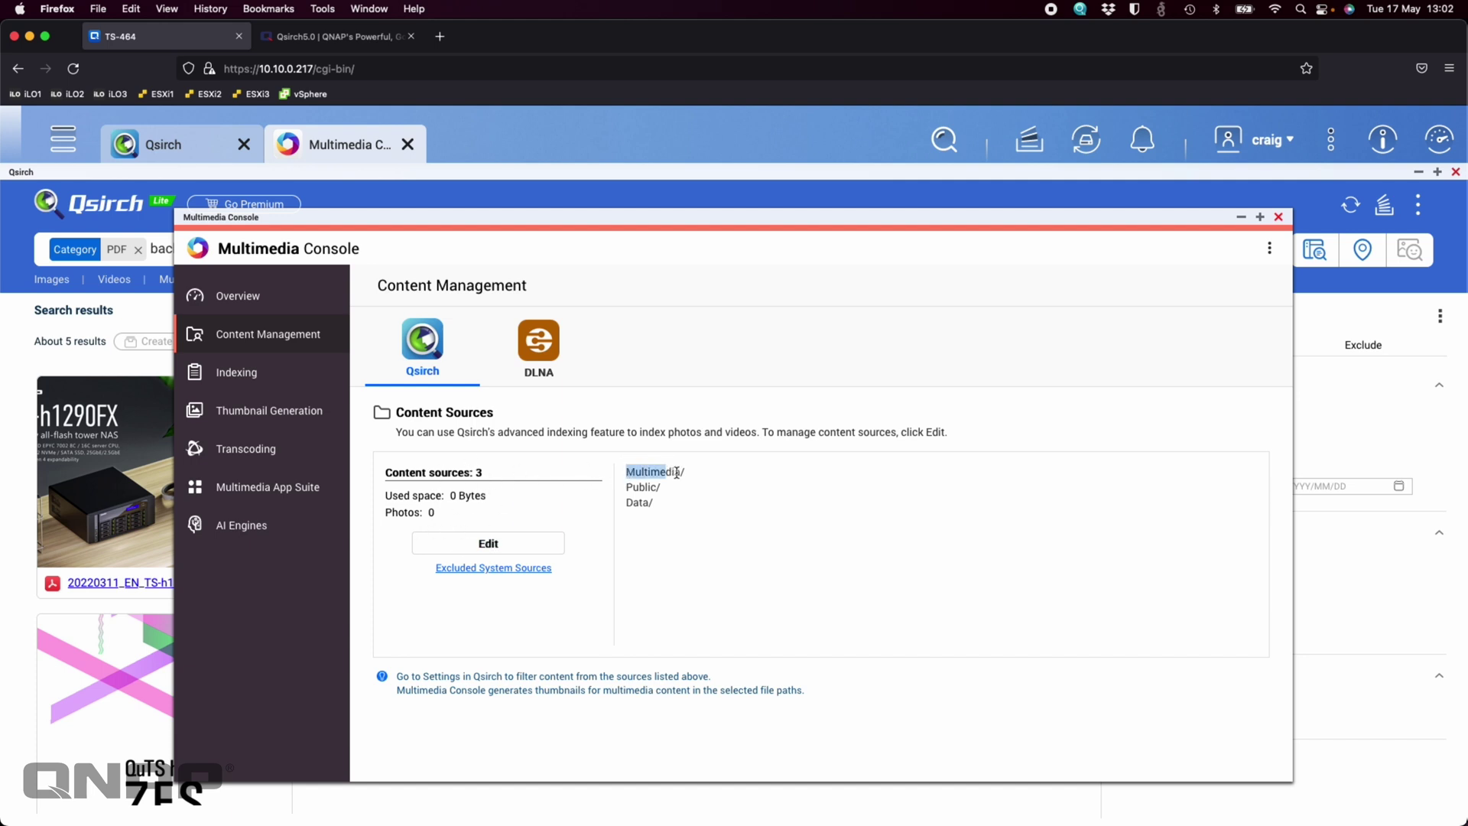
pyautogui.tripleClick(627, 487)
pyautogui.tripleClick(628, 504)
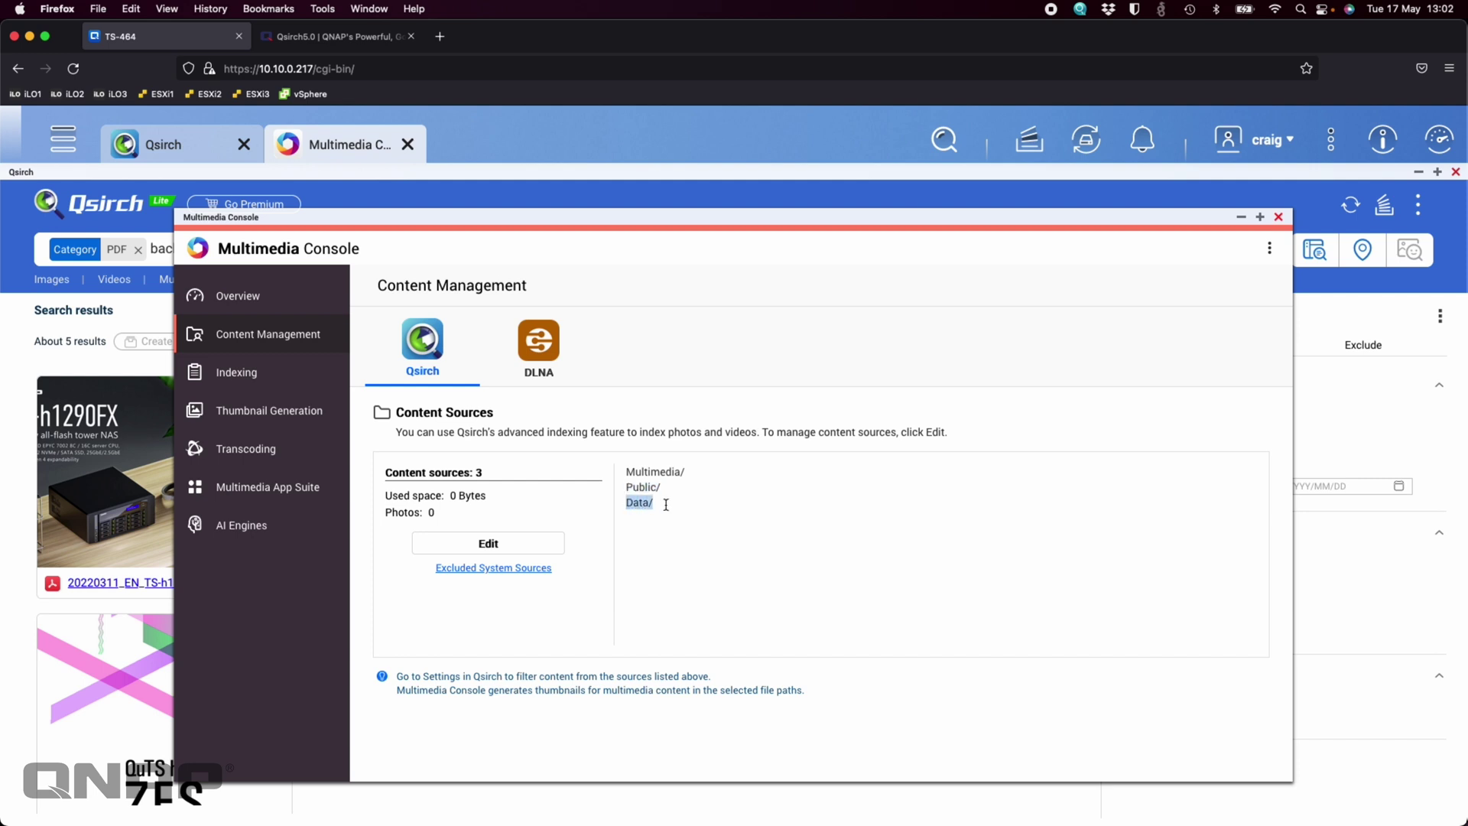
pyautogui.click(706, 542)
# Open the Qsirch content source editor, cancel without changes, and return to the Qsirch results
pyautogui.click(489, 543)
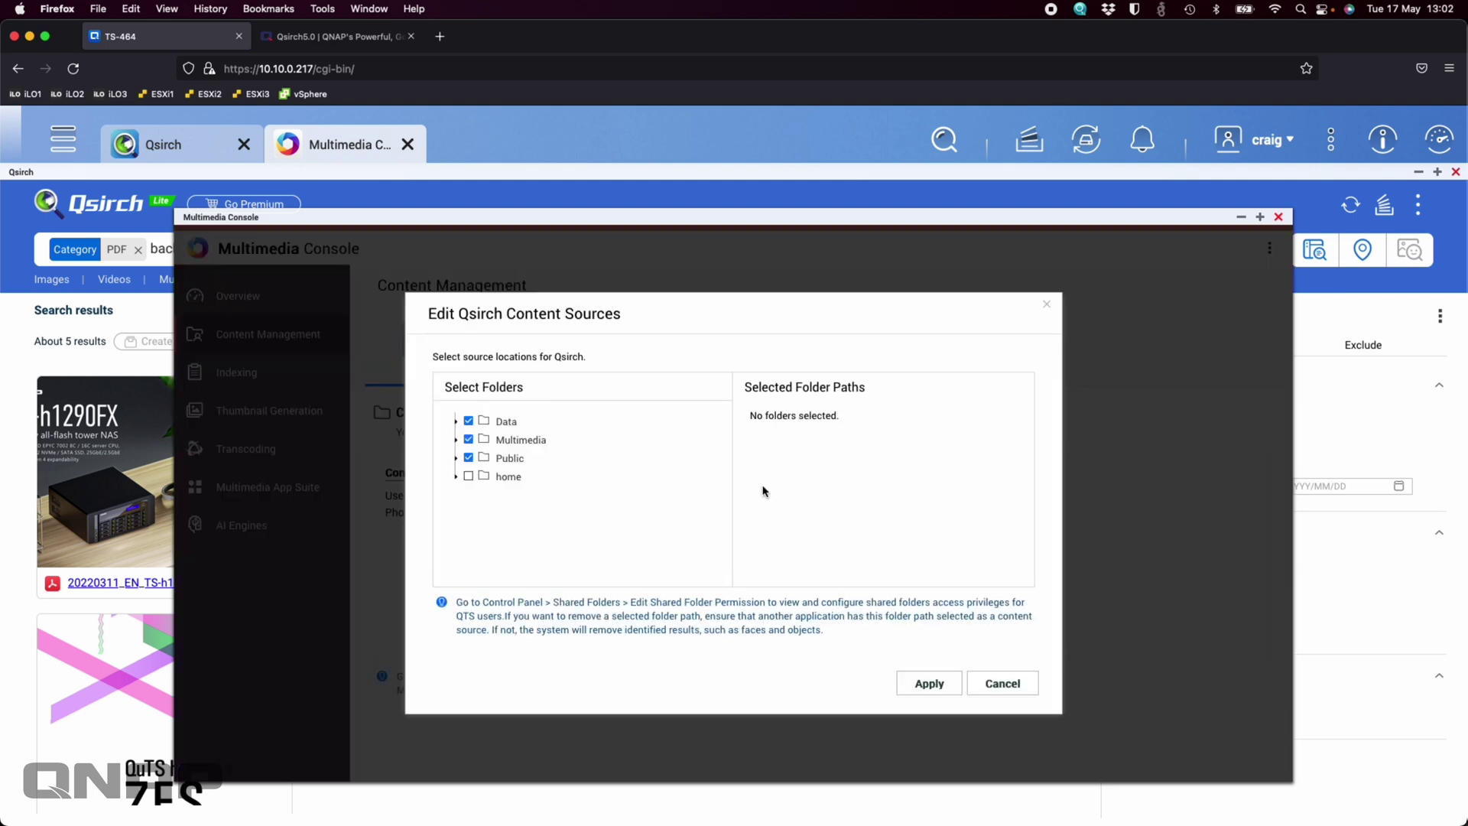
pyautogui.click(1003, 686)
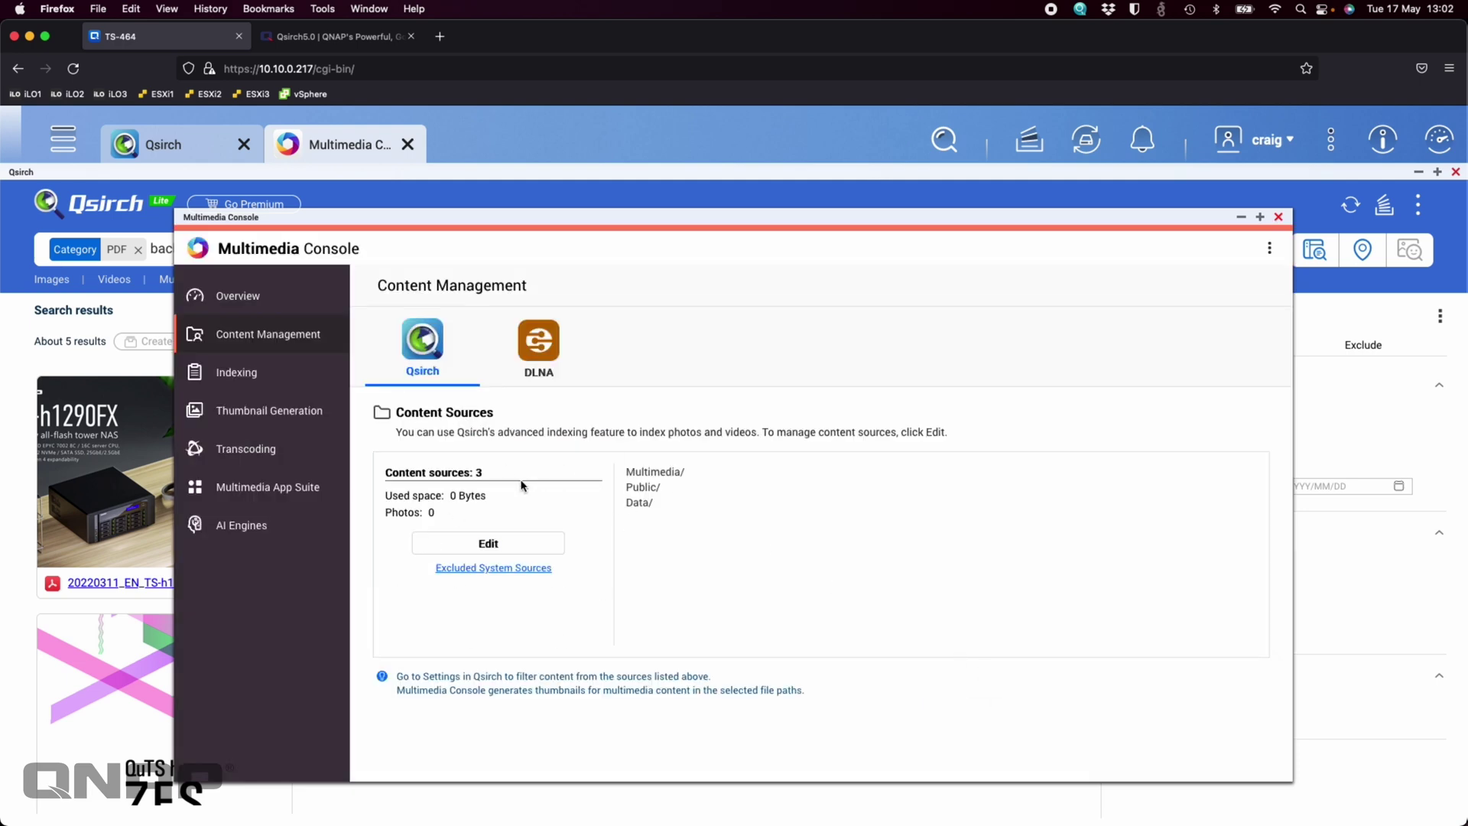
pyautogui.click(680, 195)
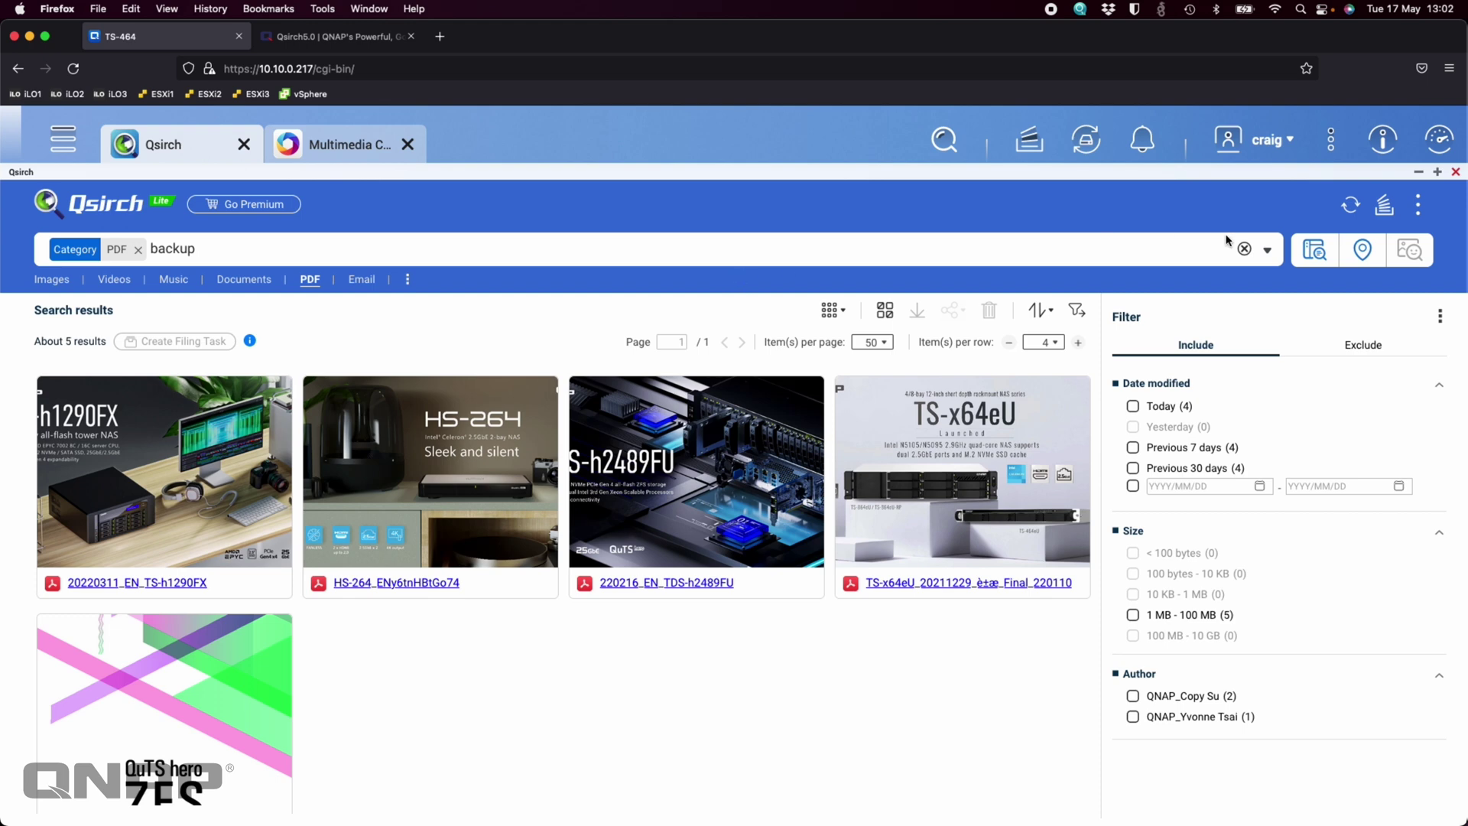
# Show Qsirch's background task status, confirming indexing is completed and all folders are indexed
pyautogui.click(1386, 214)
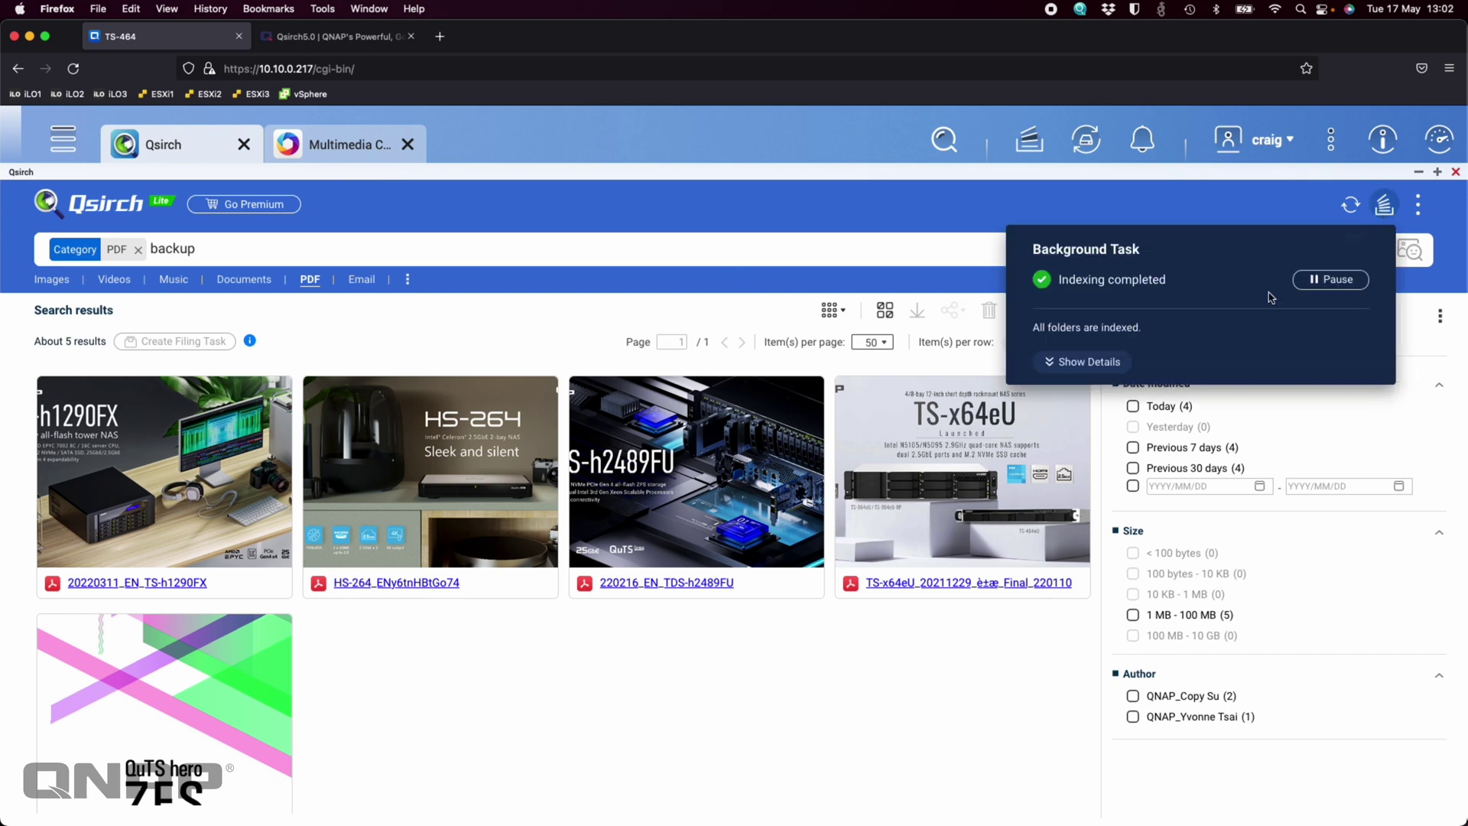